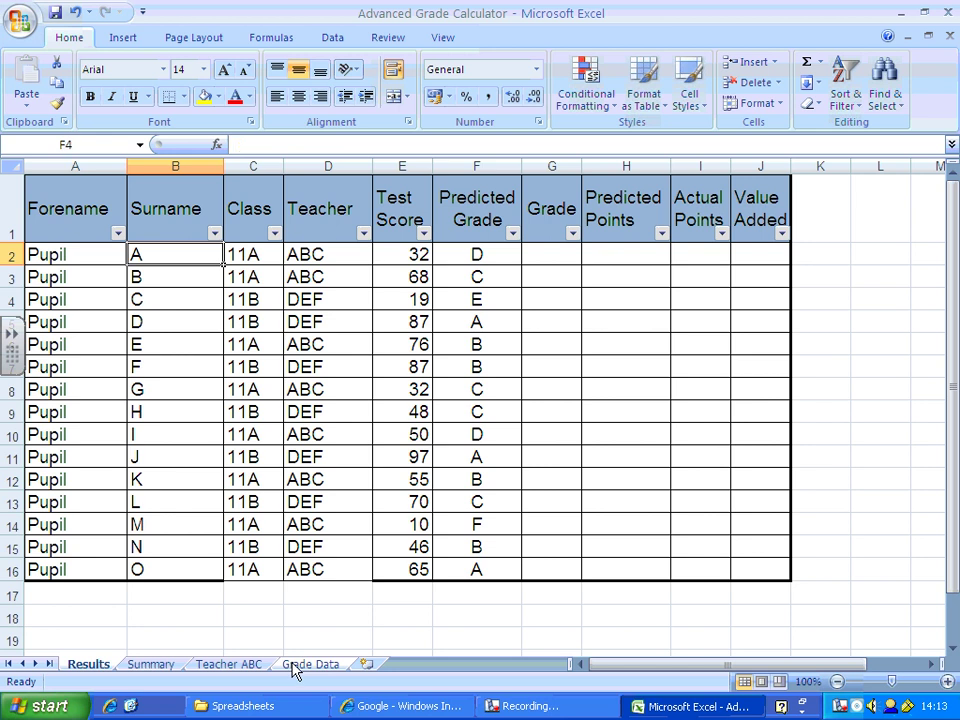
# Step: On the Grade Data sheet, name the score-to-grade table in A1:B9 GRADES
pyautogui.click(309, 664)
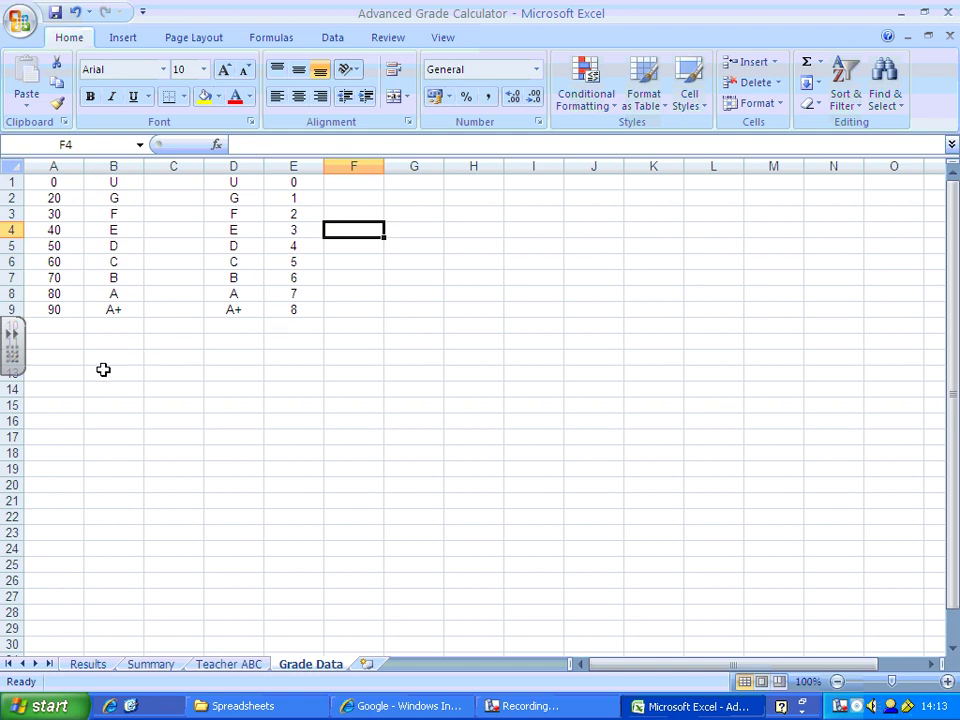
pyautogui.moveTo(40, 183); pyautogui.dragTo(109, 306)
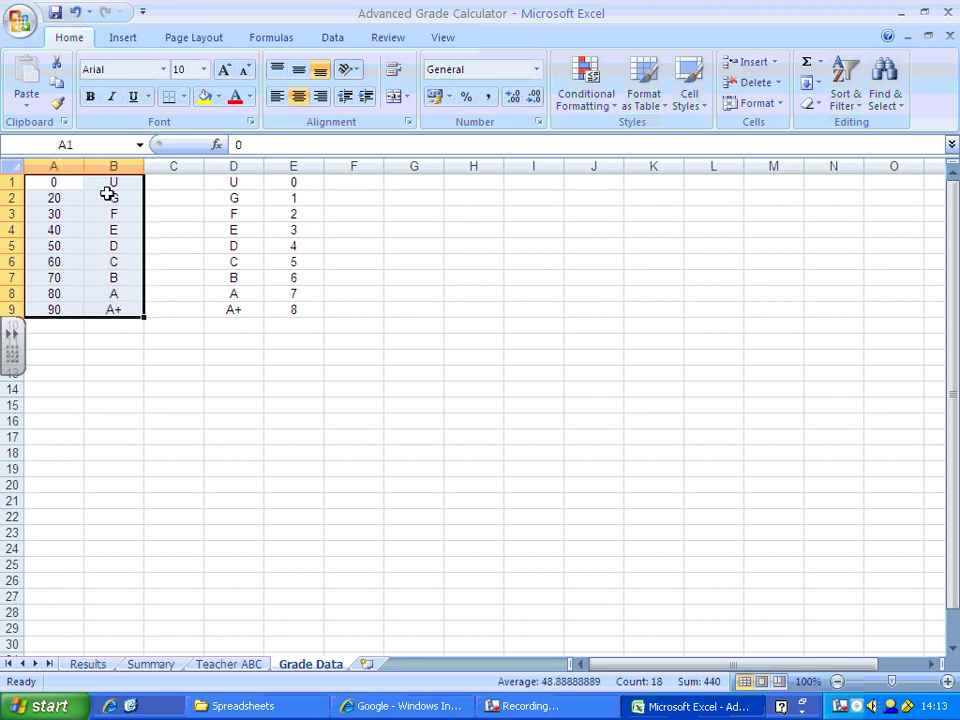
pyautogui.click(67, 145)
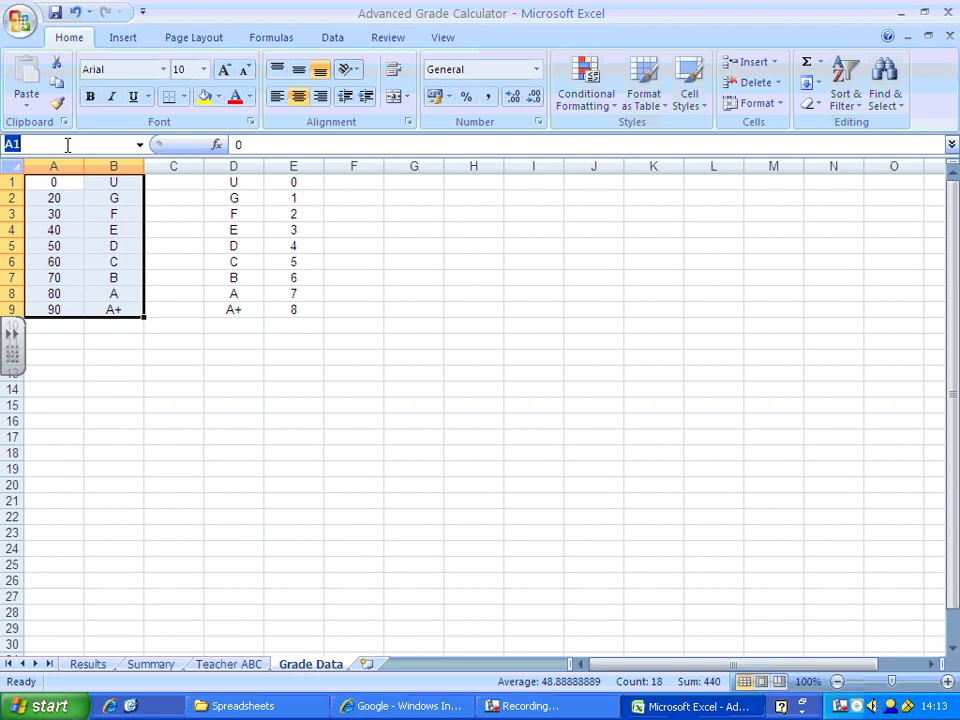
pyautogui.write('g')
pyautogui.press('BackSpace')
pyautogui.press('BackSpace')
pyautogui.press('BackSpace')
pyautogui.press('BackSpace')
pyautogui.press('BackSpace')
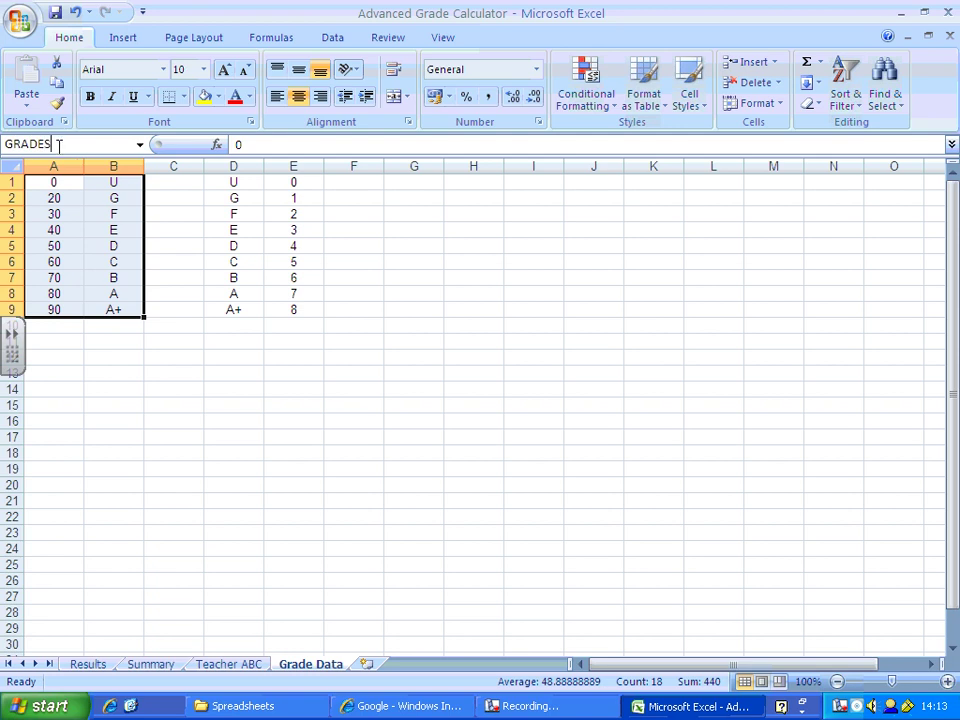
pyautogui.press('Return')
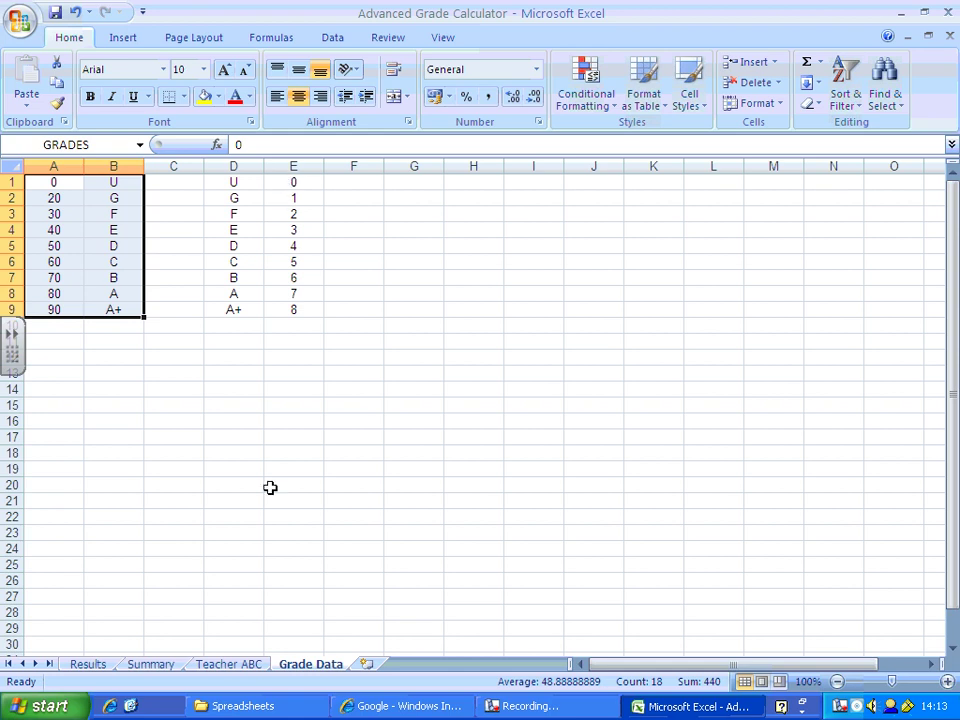
# Step: Start a VLOOKUP function in cell G2 of the Results sheet, choosing it from the list of all functions
pyautogui.click(88, 664)
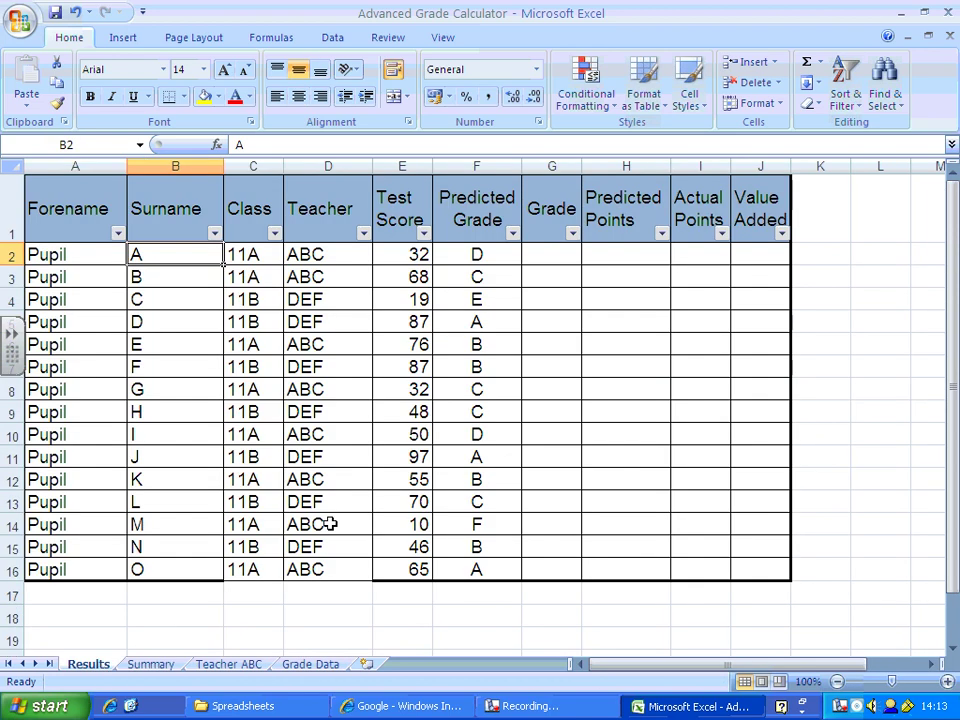
pyautogui.click(550, 257)
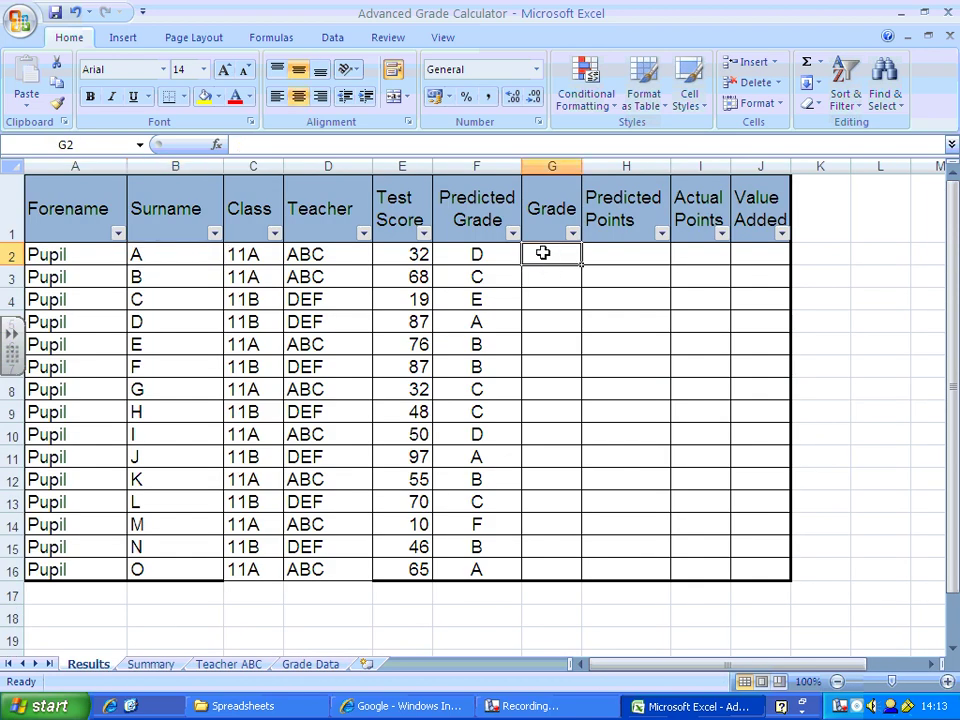
pyautogui.click(821, 62)
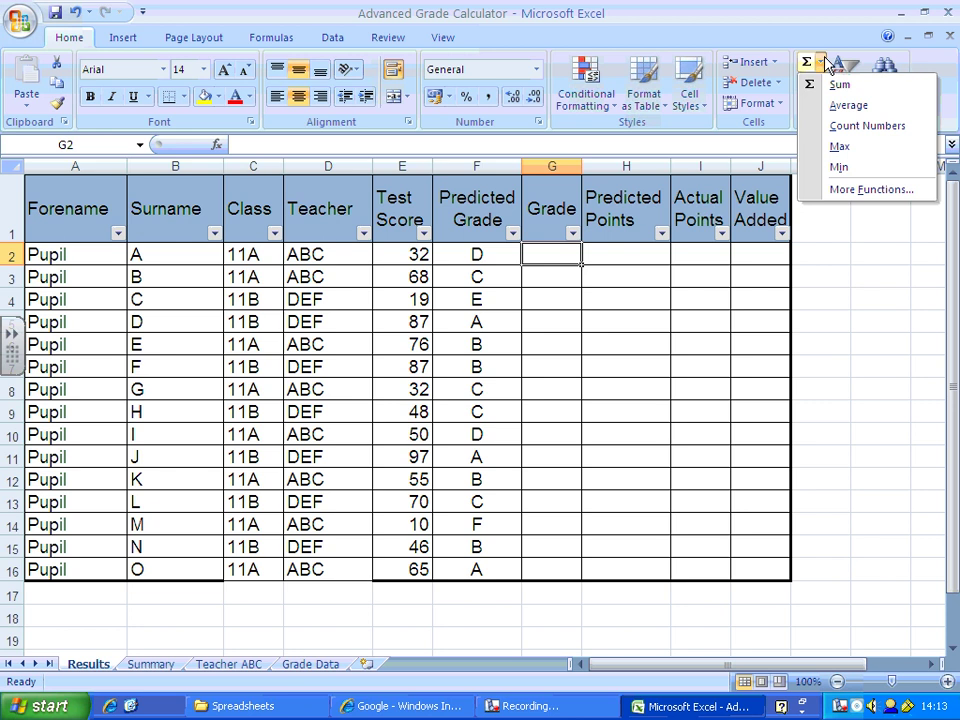
pyautogui.click(847, 190)
pyautogui.click(710, 160)
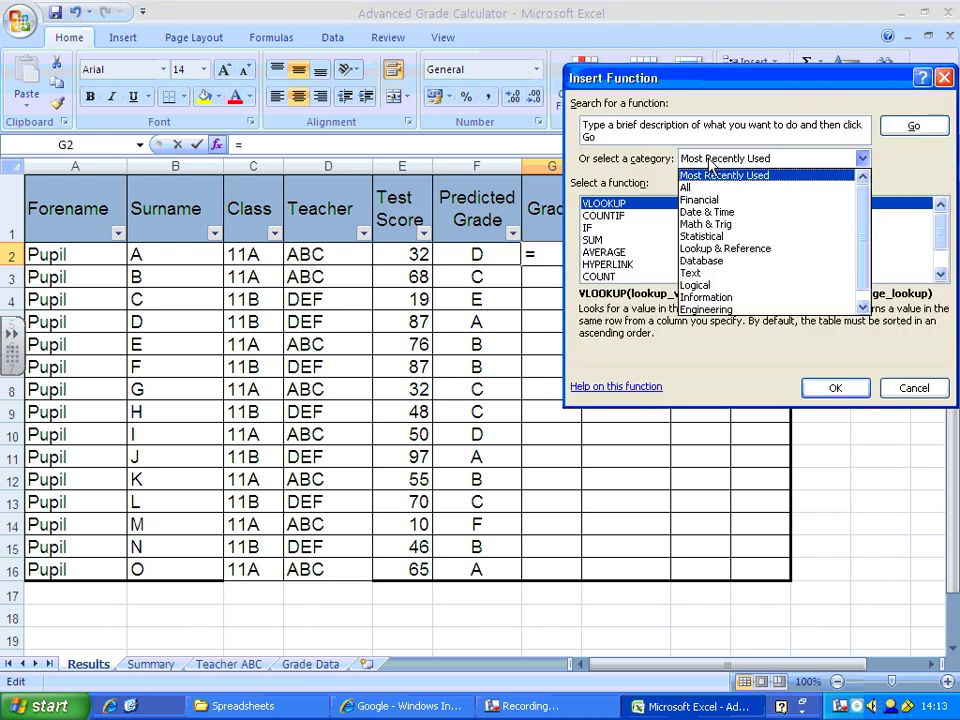
pyautogui.click(686, 187)
pyautogui.click(604, 216)
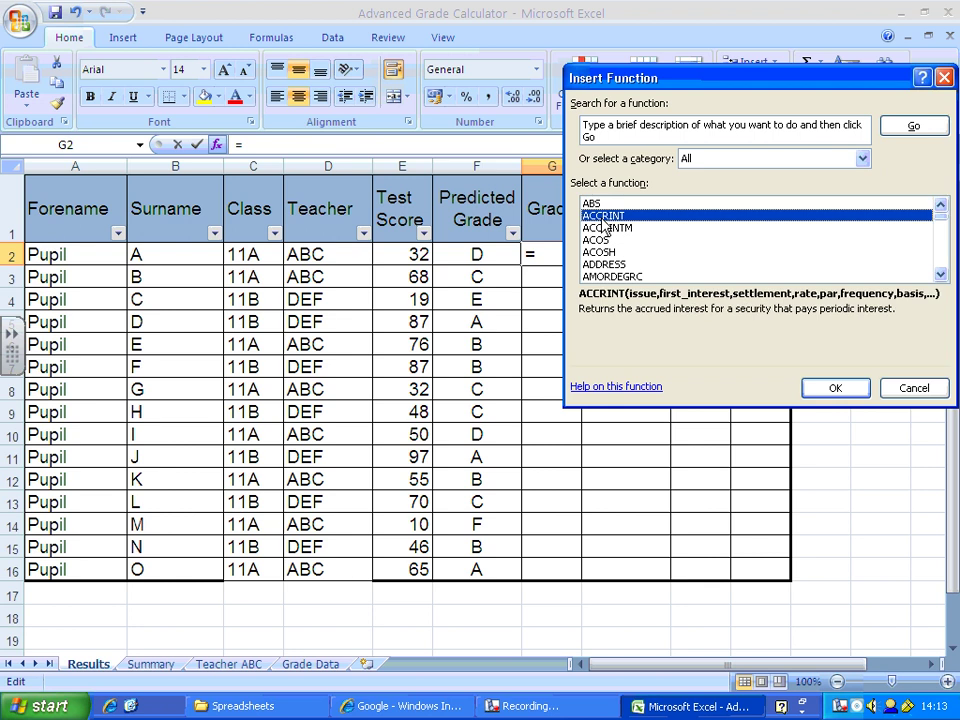
pyautogui.press('v')
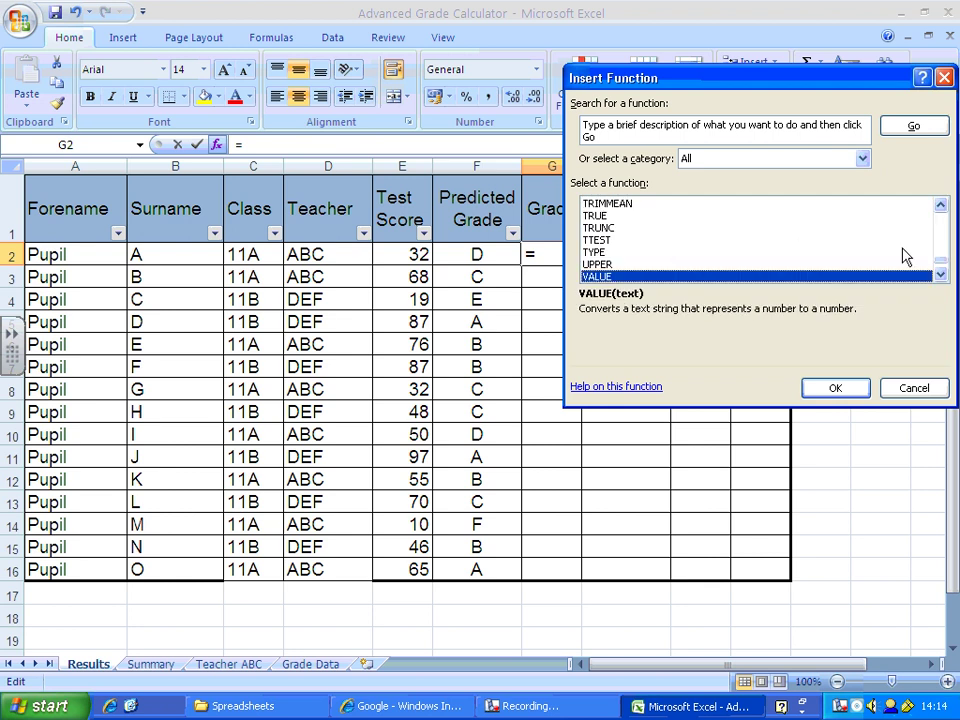
pyautogui.click(940, 275)
pyautogui.click(940, 275)
pyautogui.click(940, 275)
pyautogui.click(940, 275)
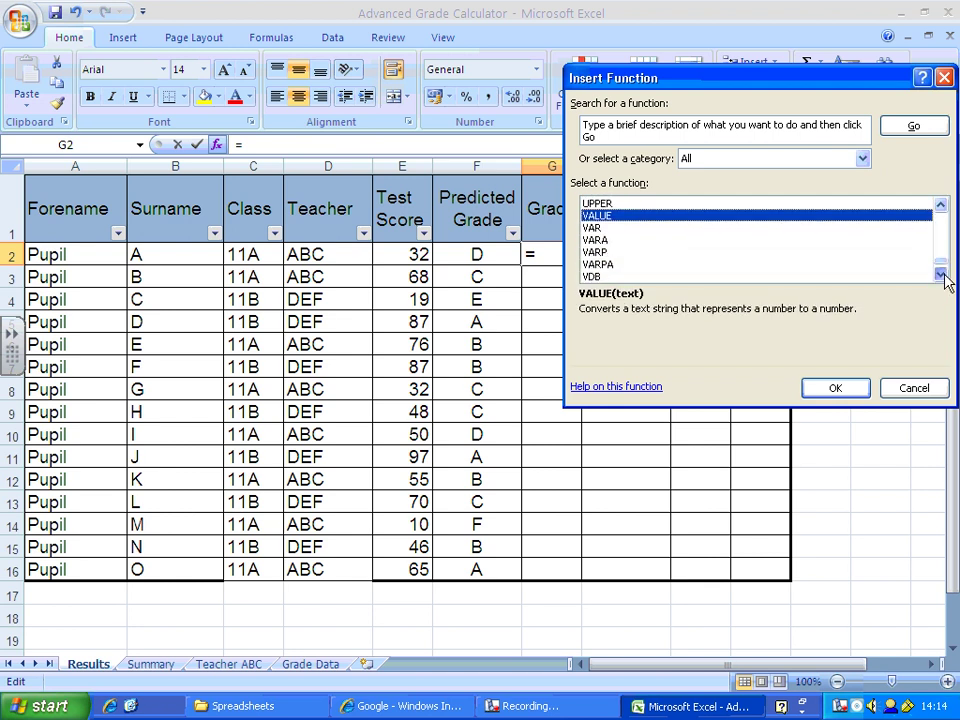
pyautogui.click(940, 275)
pyautogui.click(940, 275)
pyautogui.click(770, 264)
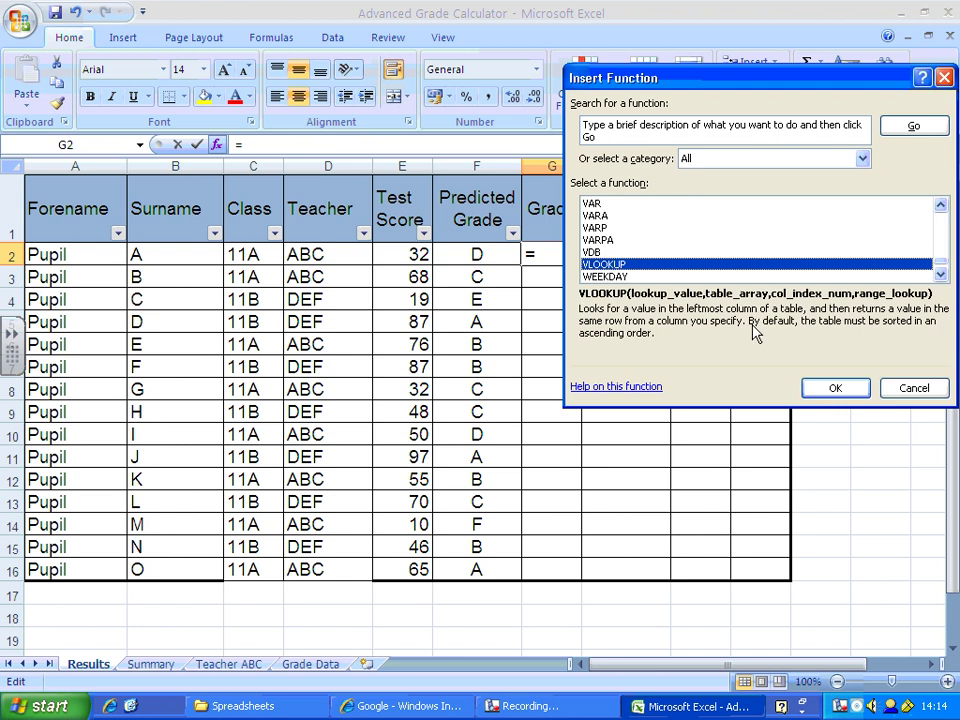
pyautogui.click(833, 388)
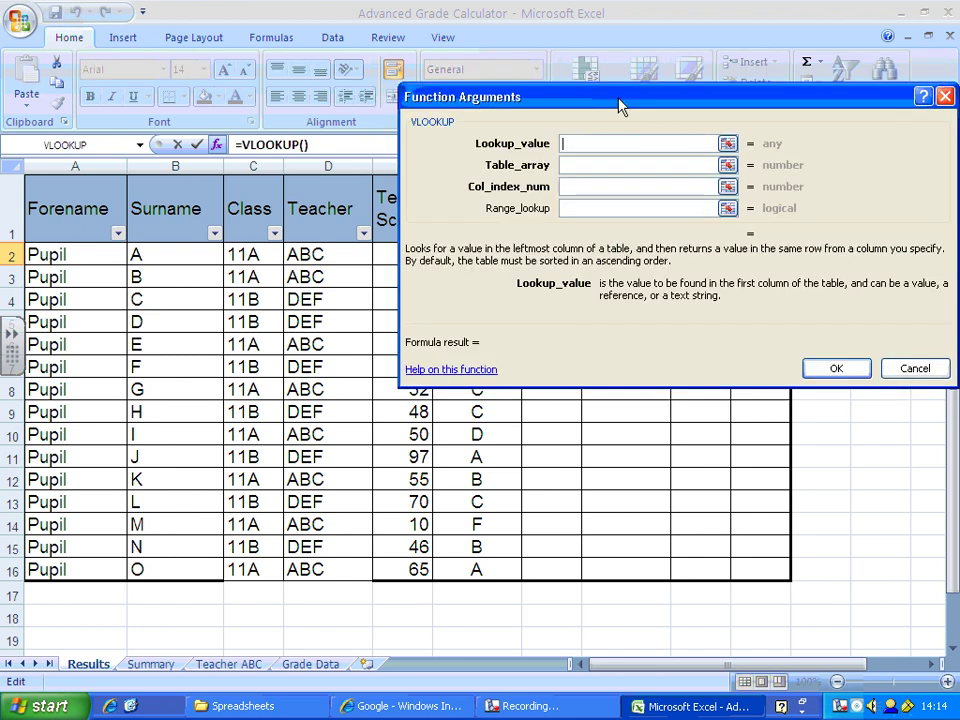
# Step: Complete the G2 VLOOKUP with lookup value E2, table array GRADES, column index 2 and range lookup TRUE
pyautogui.moveTo(621, 104); pyautogui.dragTo(485, 299)
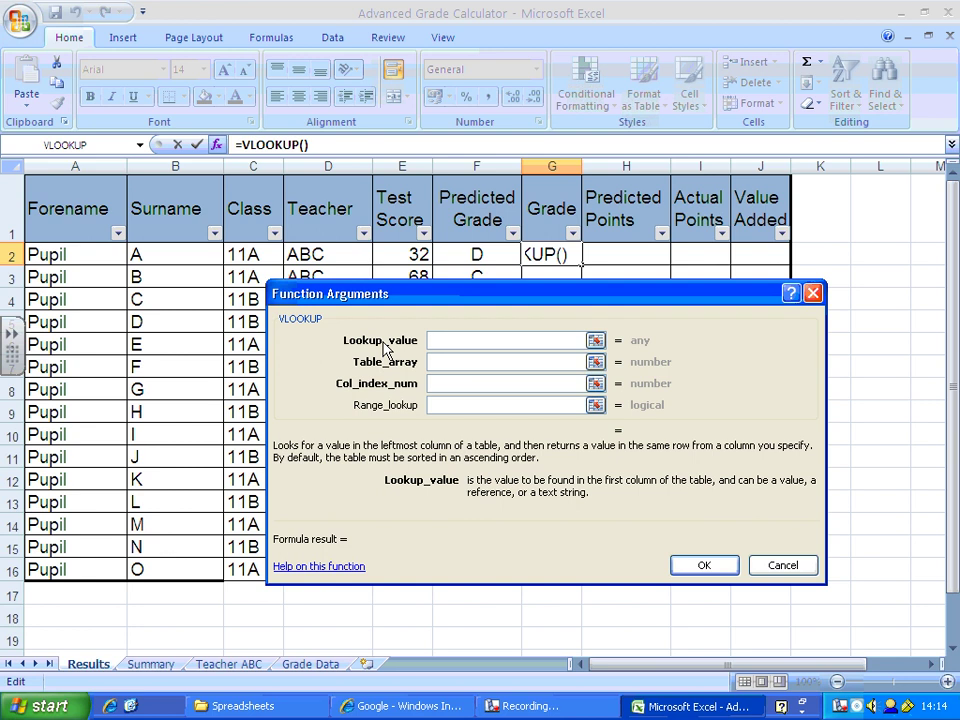
pyautogui.click(410, 255)
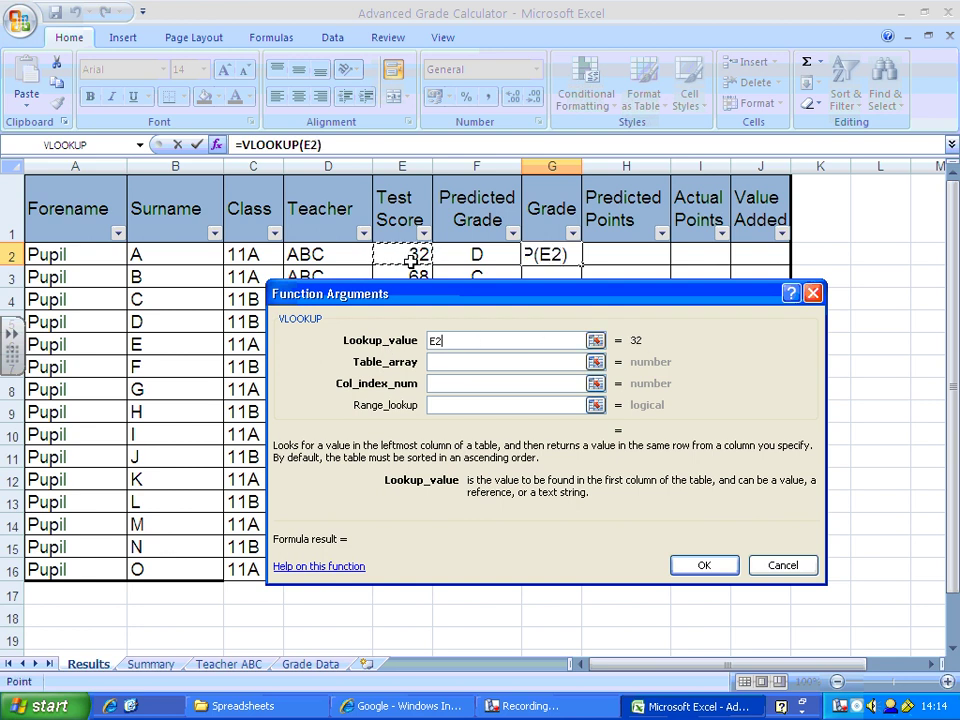
pyautogui.click(446, 361)
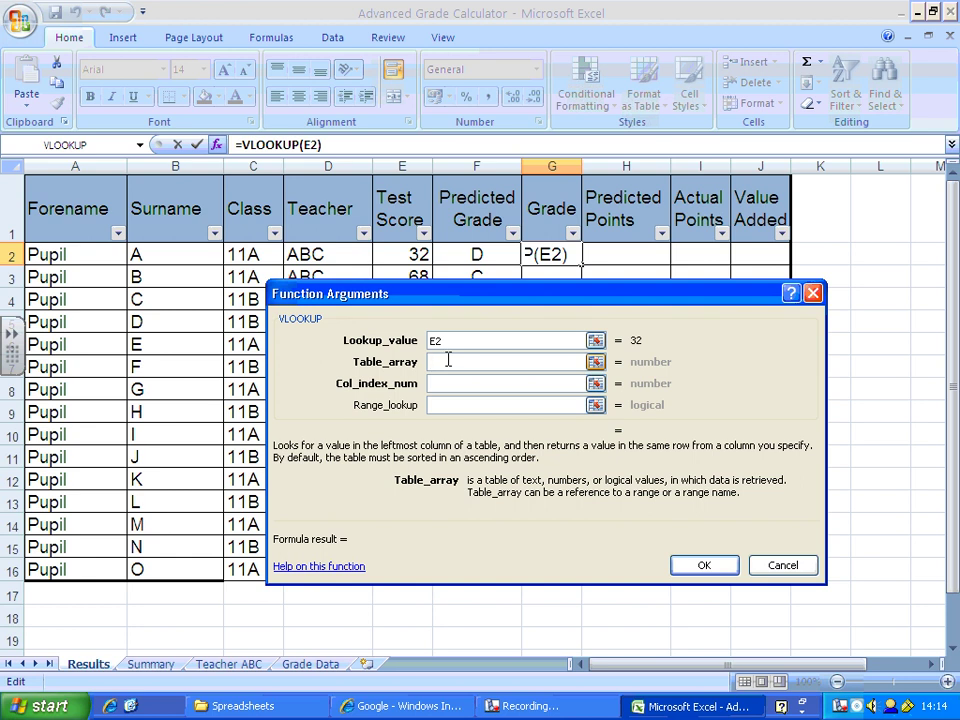
pyautogui.write('GRADES')
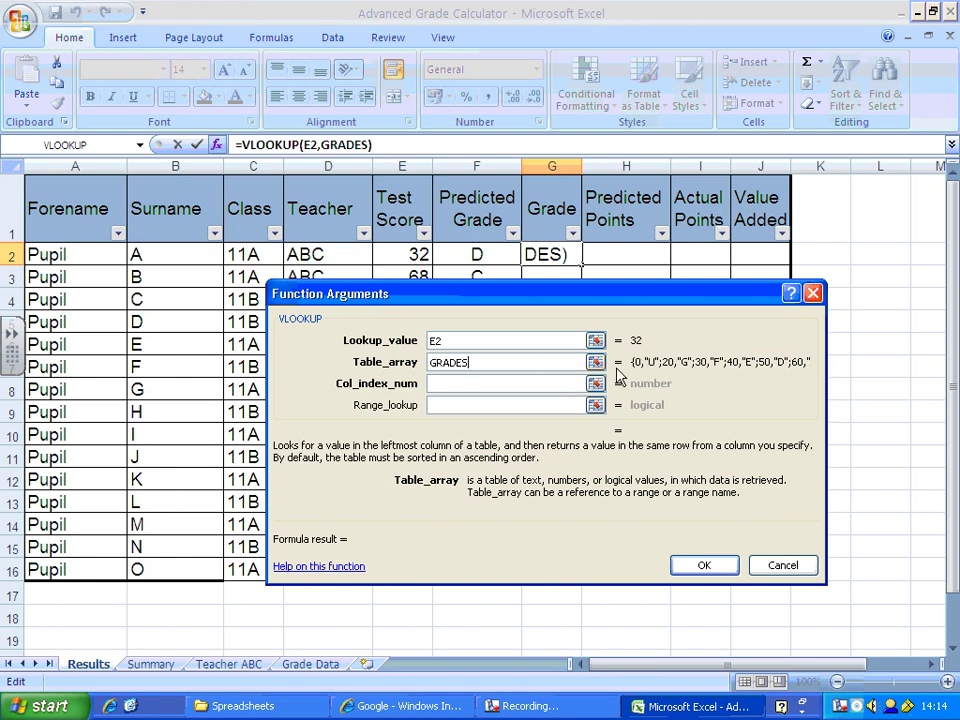
pyautogui.click(457, 384)
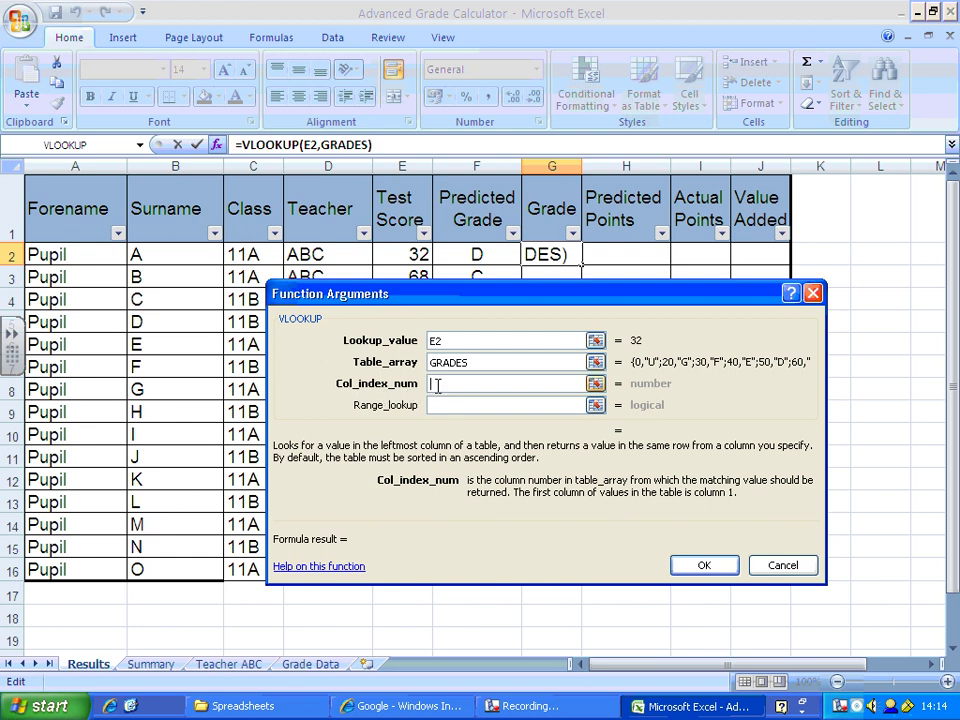
pyautogui.write('2')
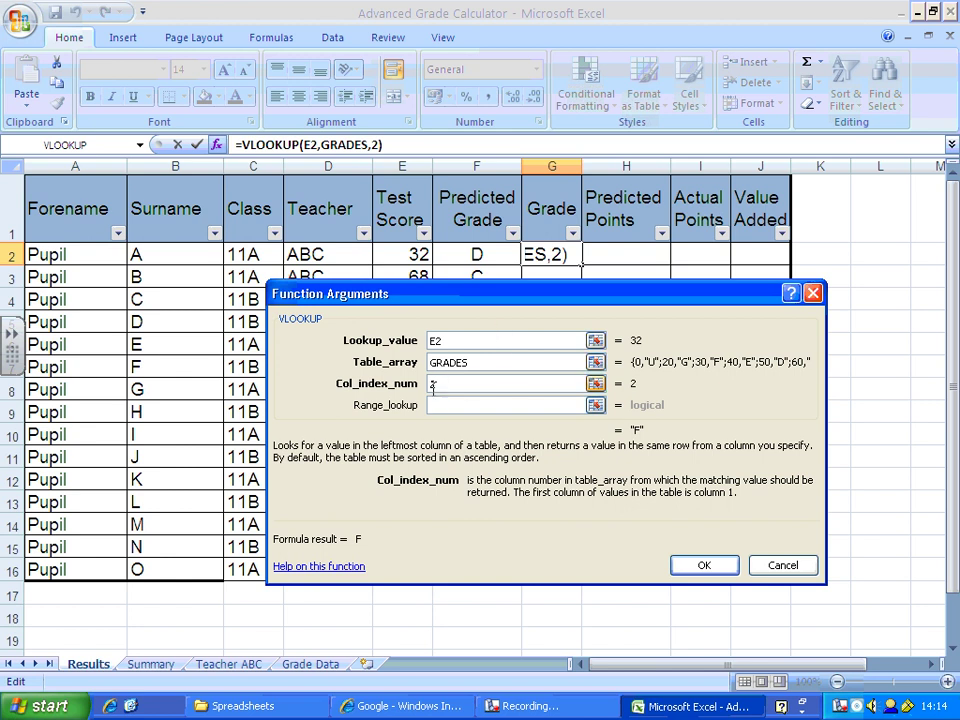
pyautogui.click(518, 407)
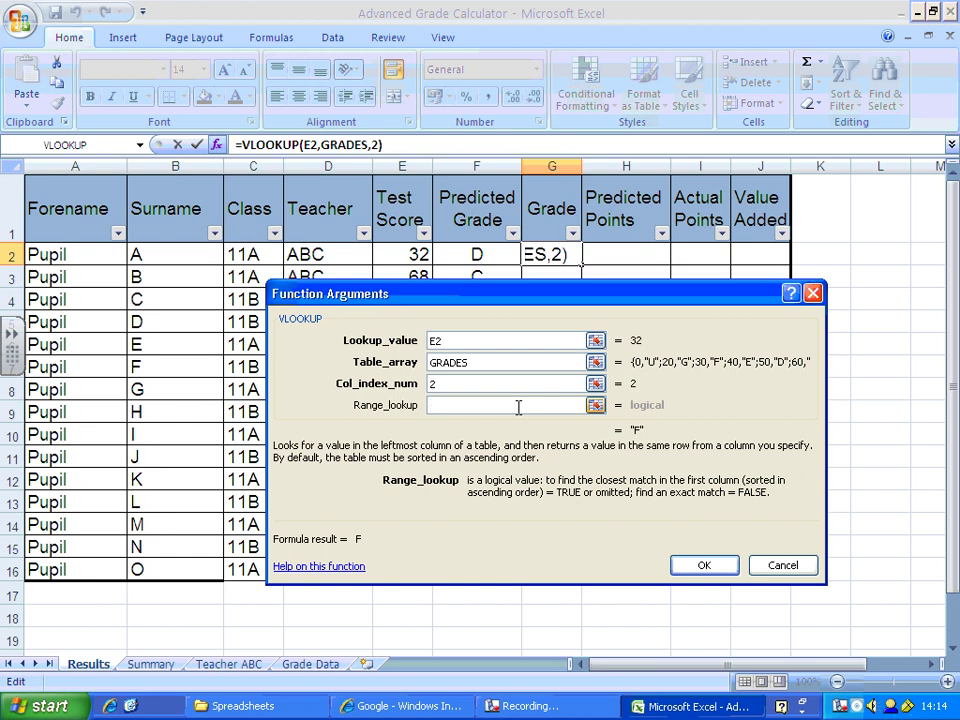
pyautogui.write('TRUE')
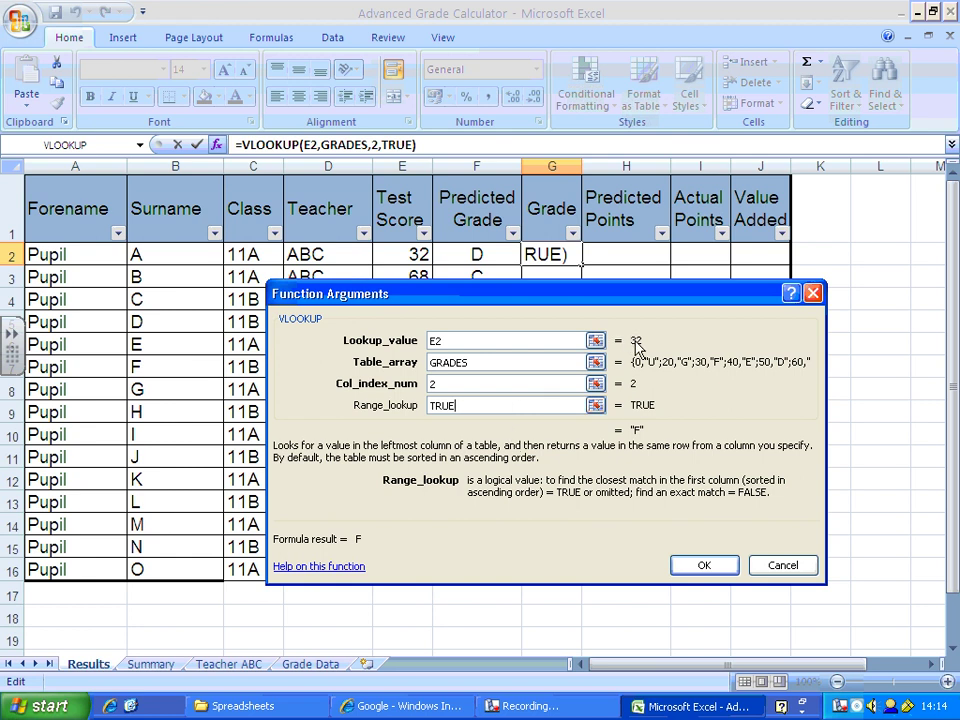
pyautogui.click(700, 566)
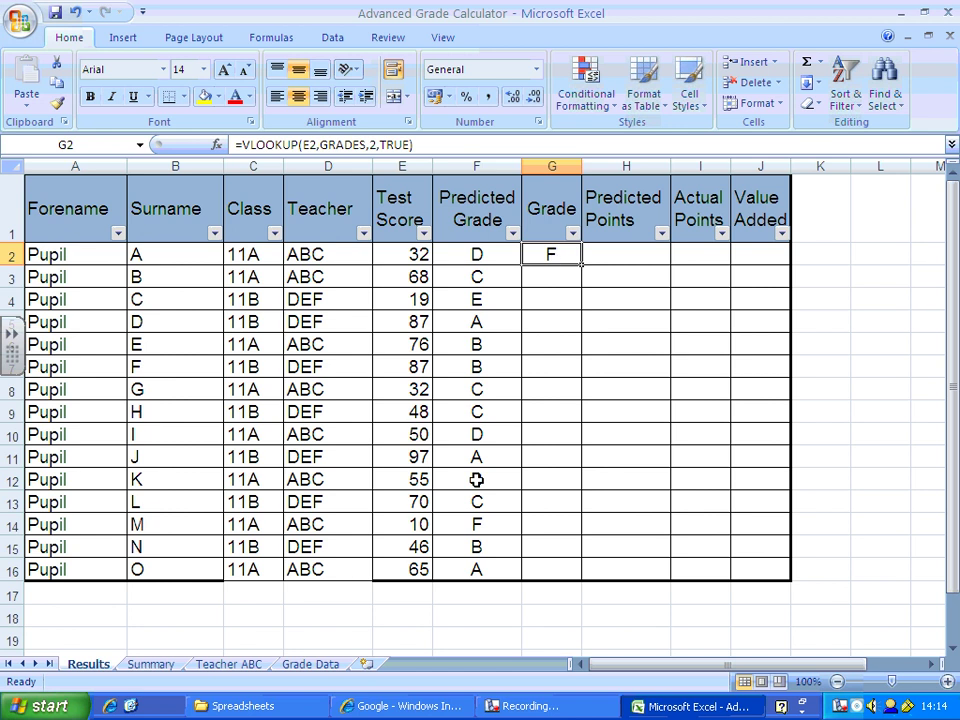
# Step: Check the grade boundaries on the Grade Data sheet and fill the Results grade formula from G2 down to G16
pyautogui.click(310, 664)
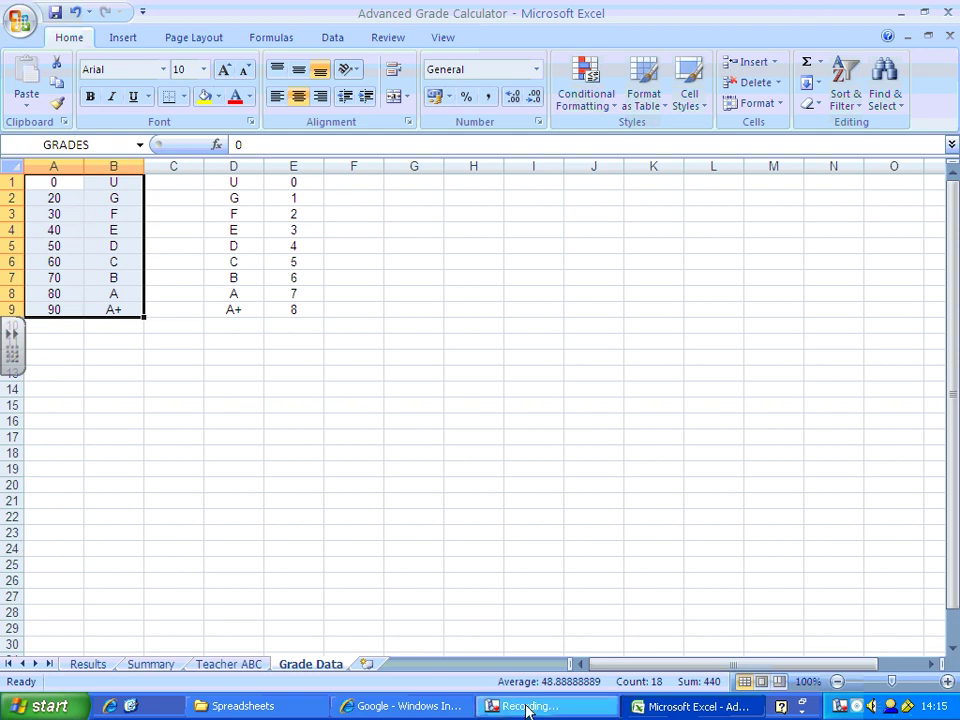
pyautogui.click(87, 664)
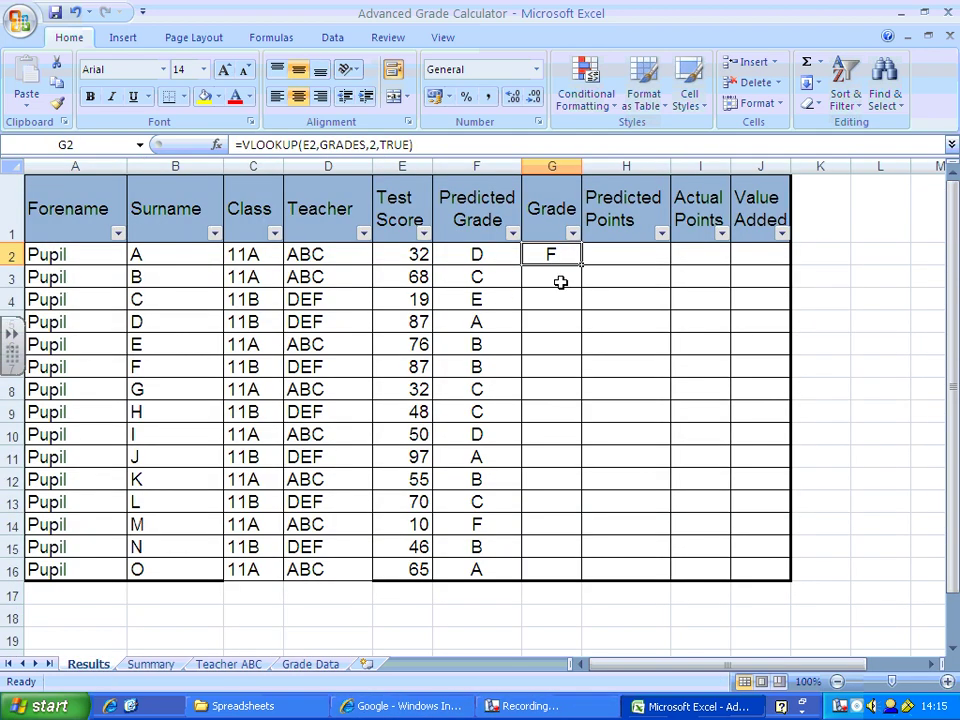
pyautogui.moveTo(583, 264); pyautogui.dragTo(569, 578)
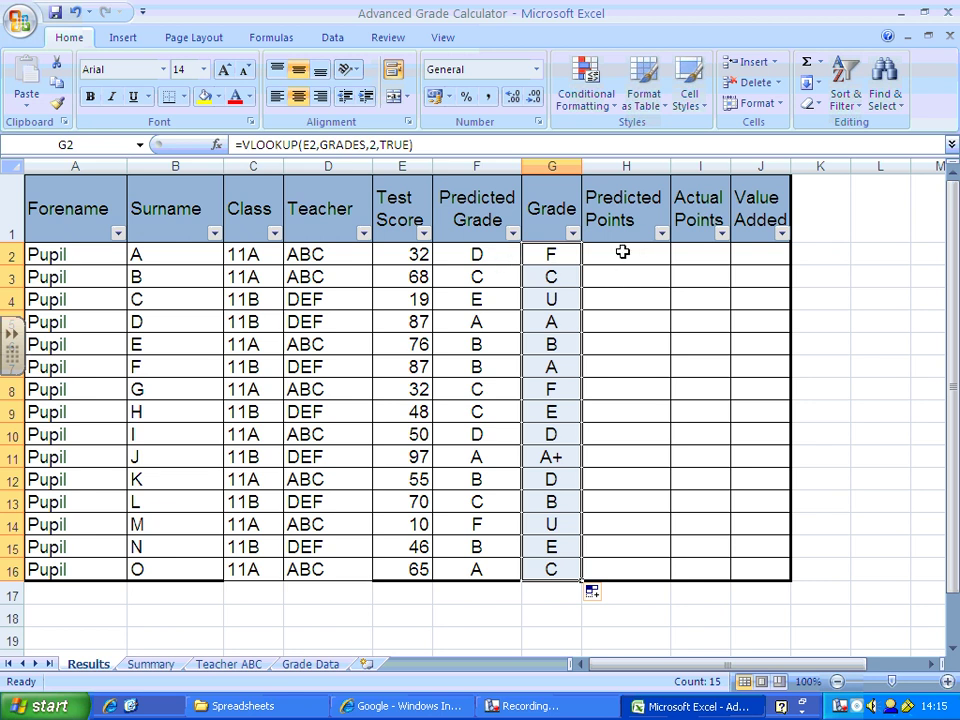
# Step: On the Grade Data sheet, name the grade-to-points table in D1:E9 POINTS
pyautogui.click(309, 666)
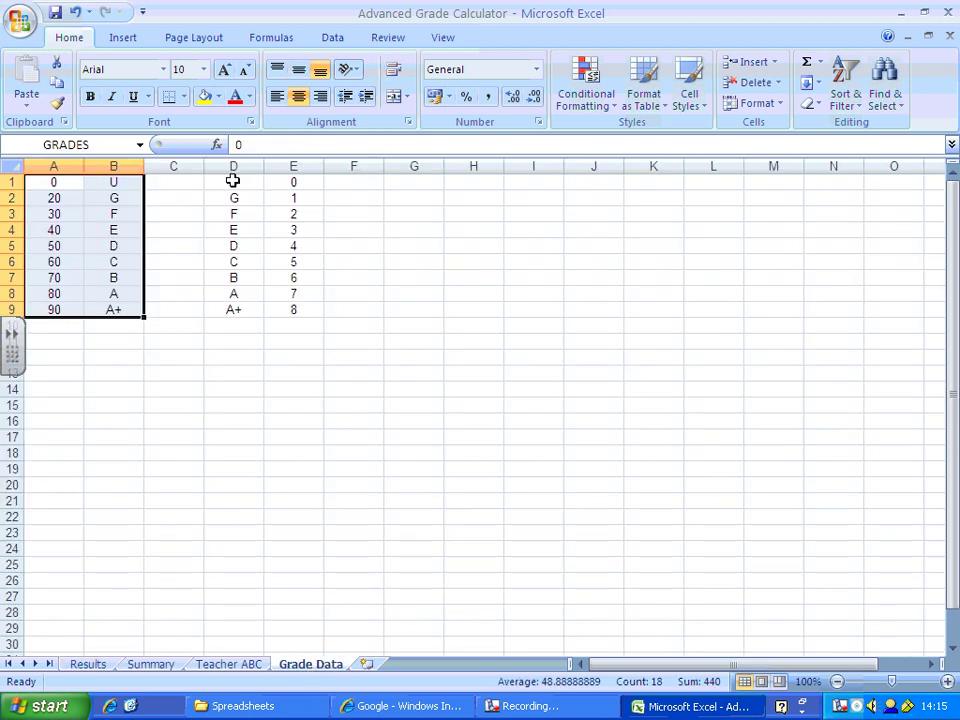
pyautogui.moveTo(232, 181); pyautogui.dragTo(280, 308)
pyautogui.click(79, 144)
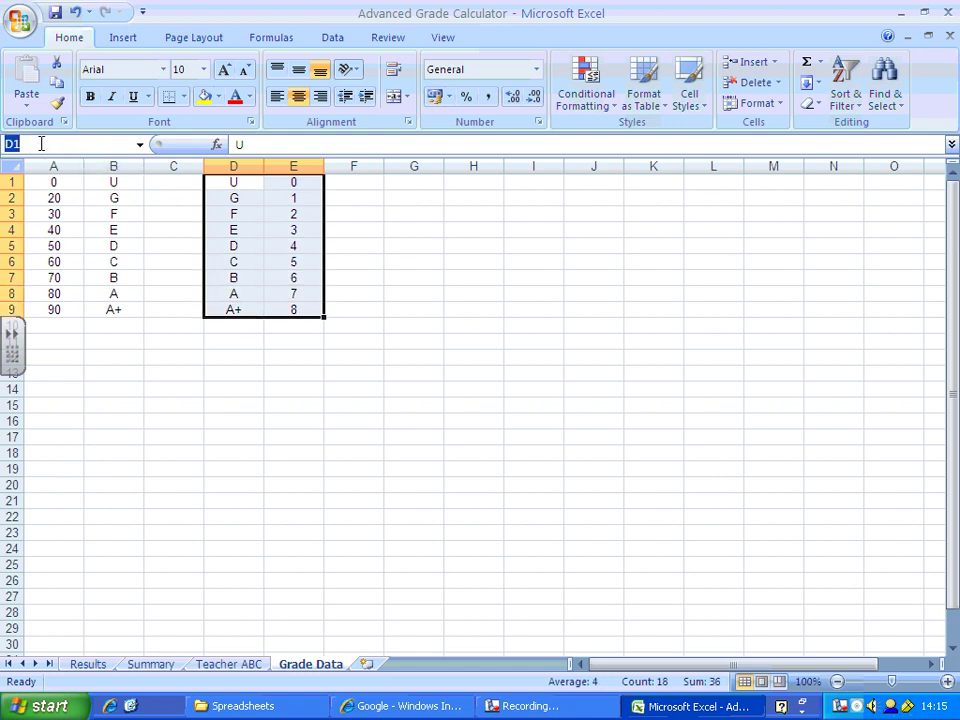
pyautogui.write('POINTS')
pyautogui.press('Return')
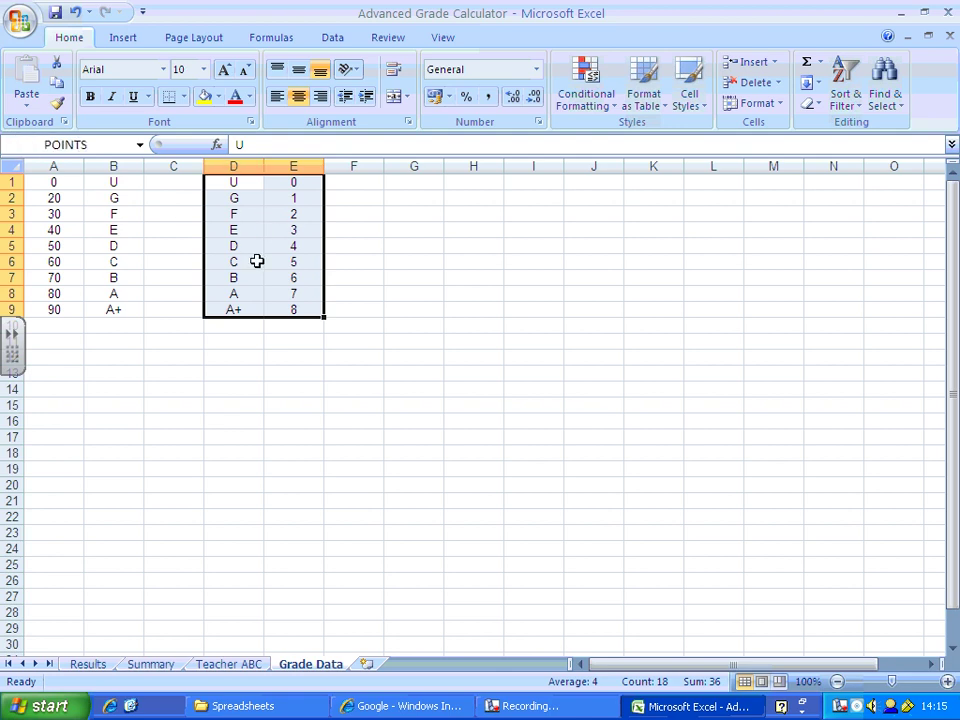
# Step: Start a VLOOKUP function in cell H2 of the Results sheet, choosing it from the most recently used functions
pyautogui.click(100, 667)
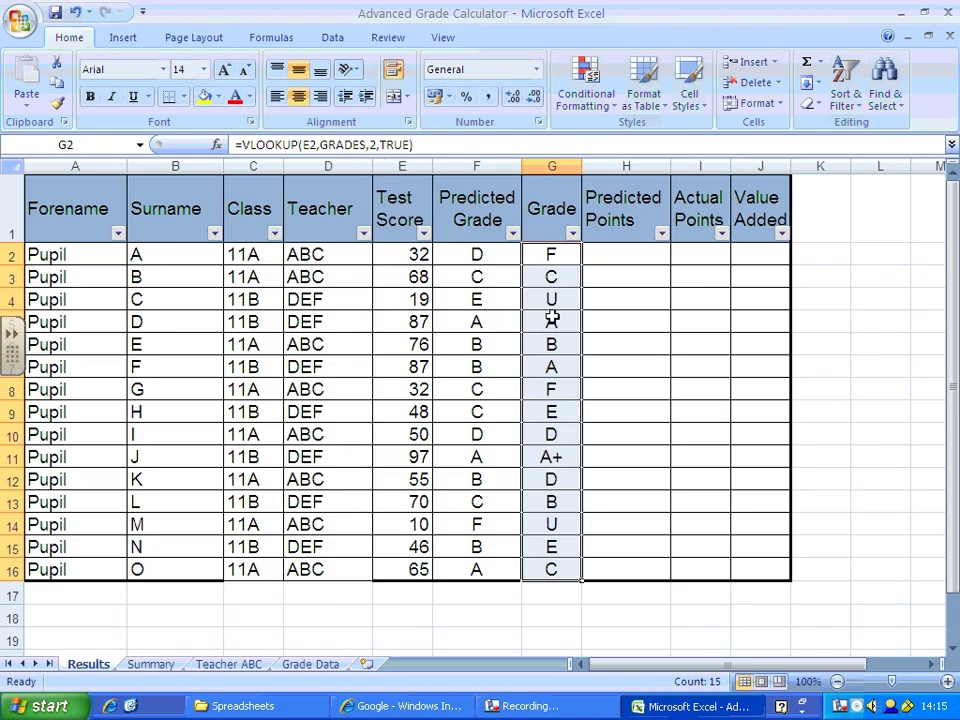
pyautogui.click(631, 255)
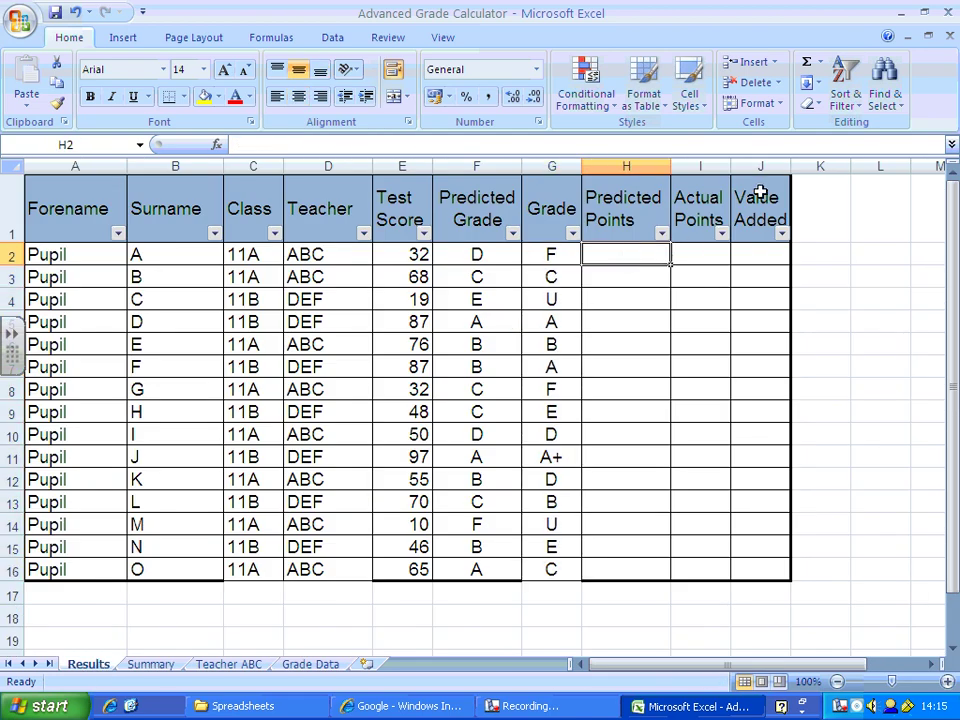
pyautogui.click(819, 64)
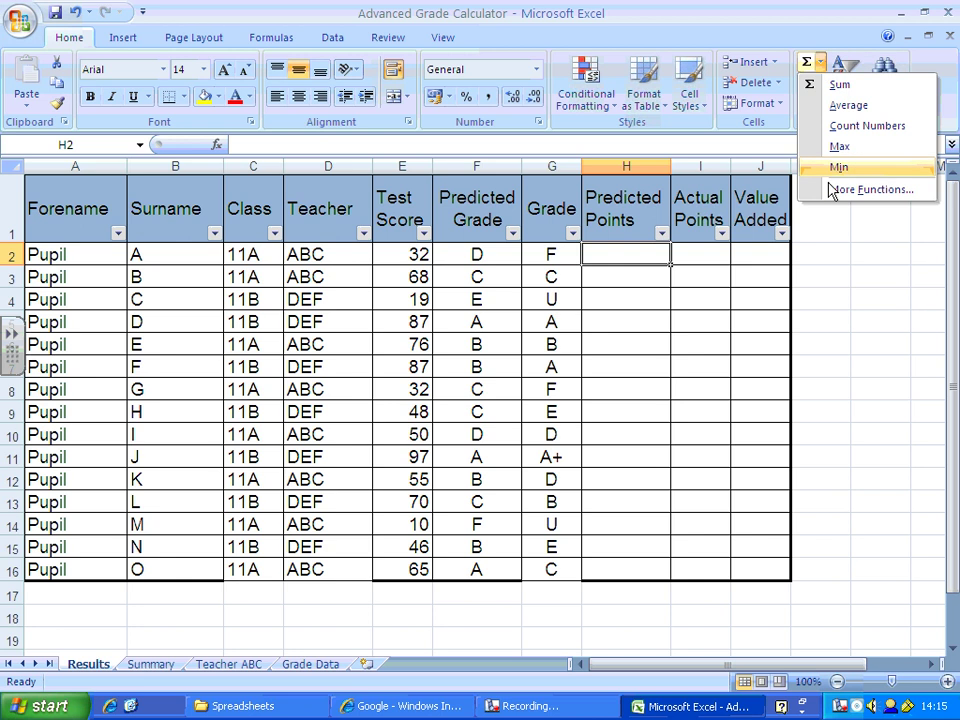
pyautogui.click(862, 189)
pyautogui.click(492, 362)
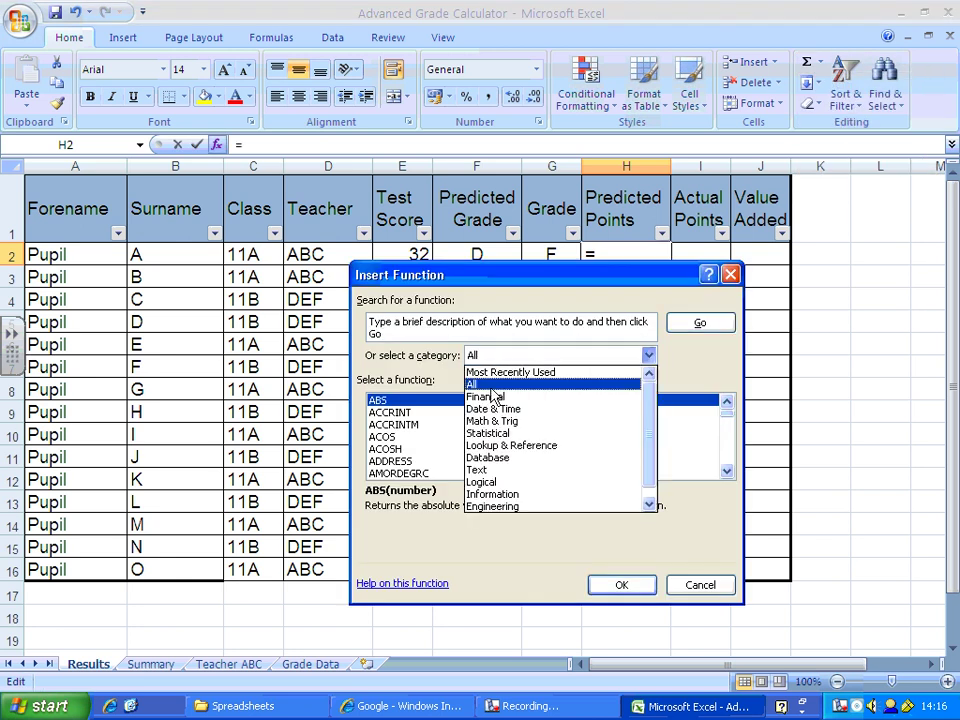
pyautogui.click(497, 369)
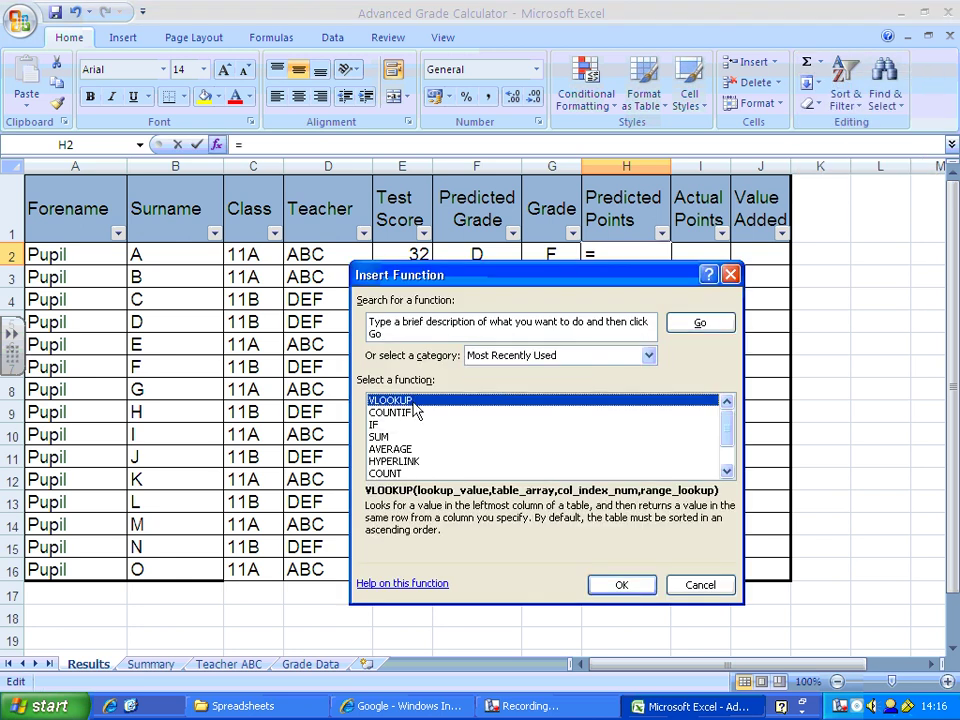
pyautogui.click(621, 586)
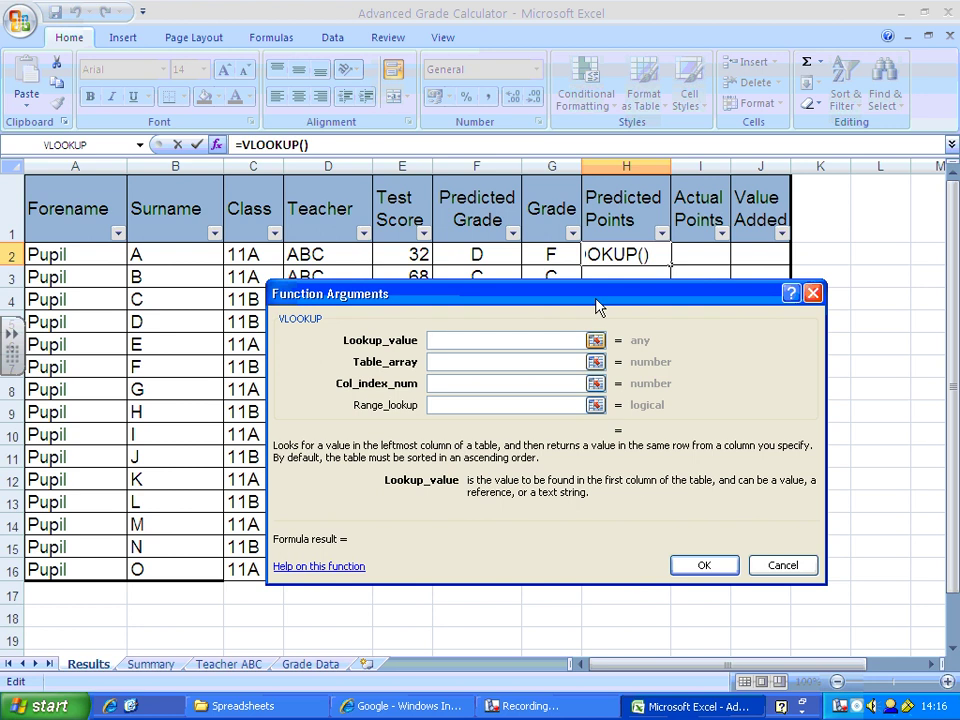
# Step: Complete the H2 VLOOKUP with lookup value F2, table array POINTS, column index 2 and range lookup FALSE
pyautogui.moveTo(598, 288); pyautogui.dragTo(600, 343)
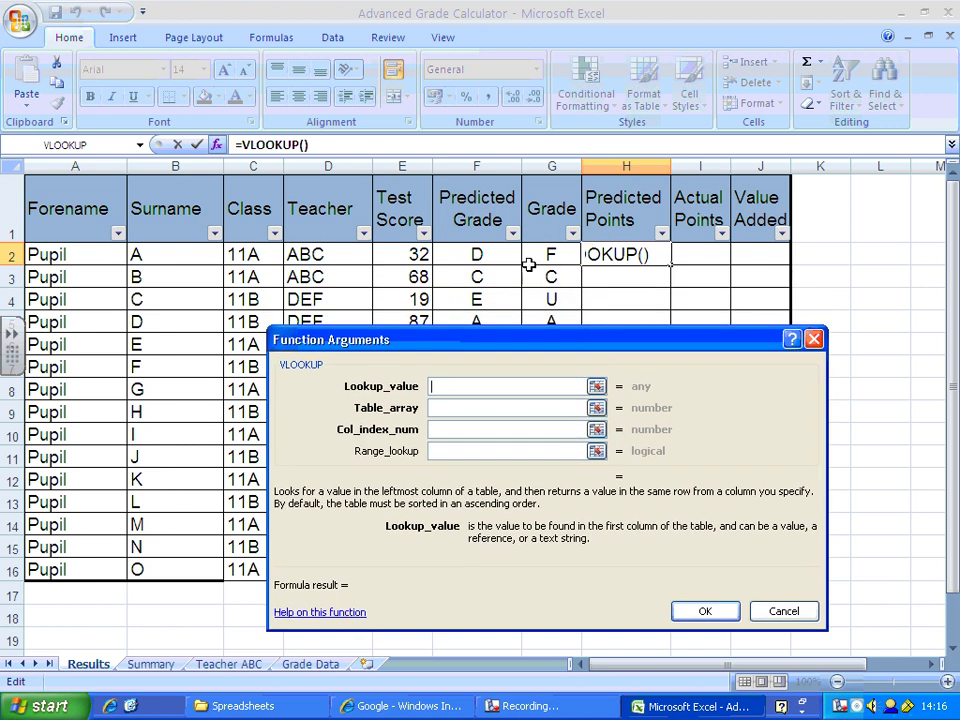
pyautogui.click(492, 265)
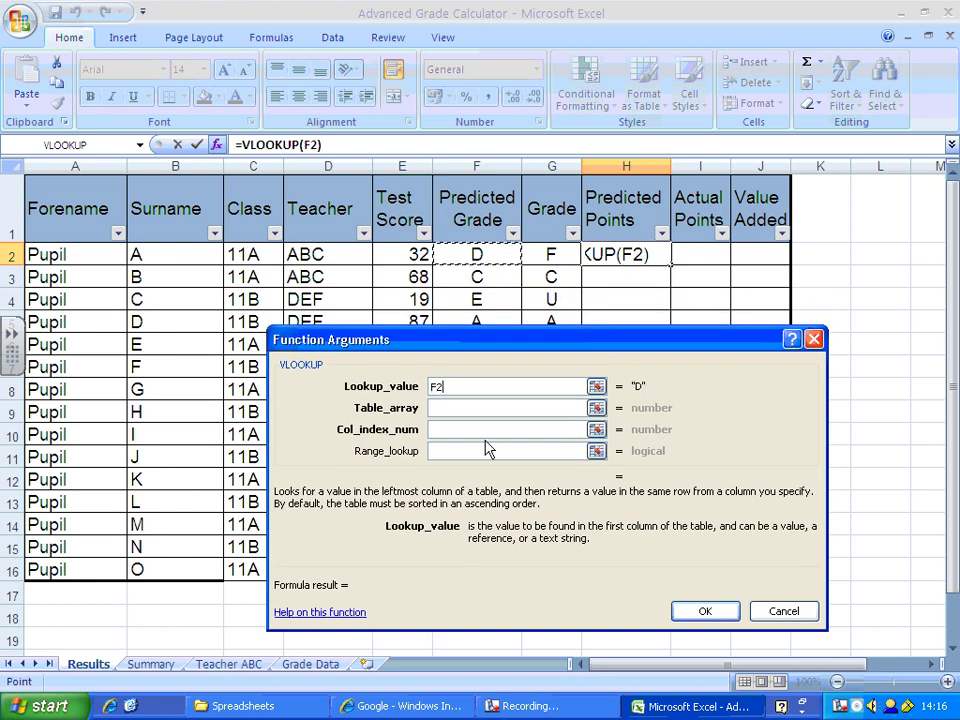
pyautogui.click(480, 409)
pyautogui.write('P')
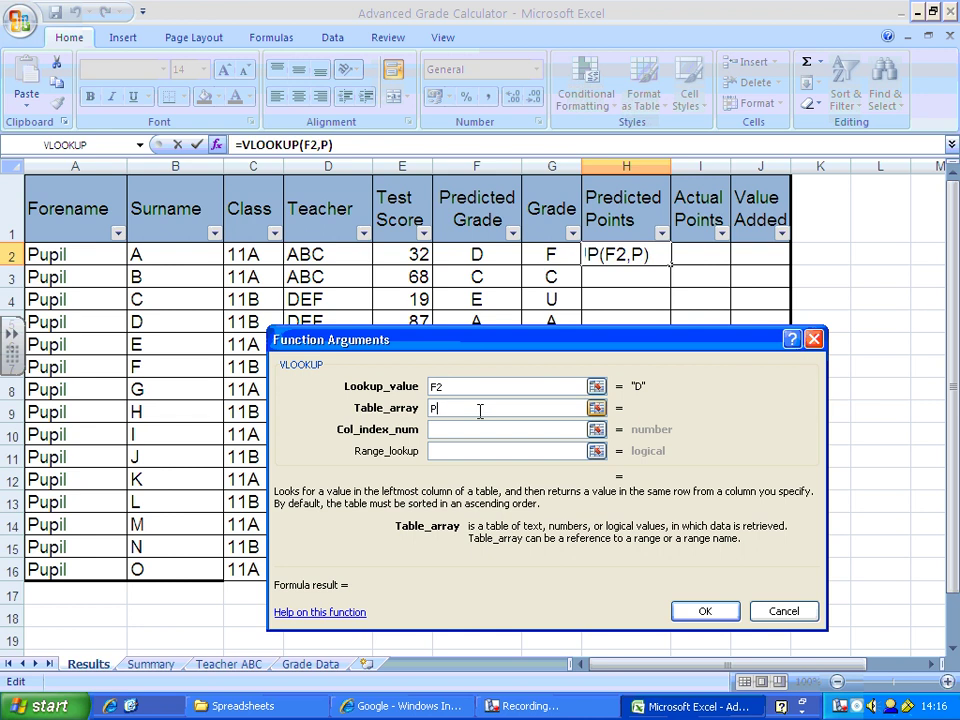
pyautogui.write('OINTS')
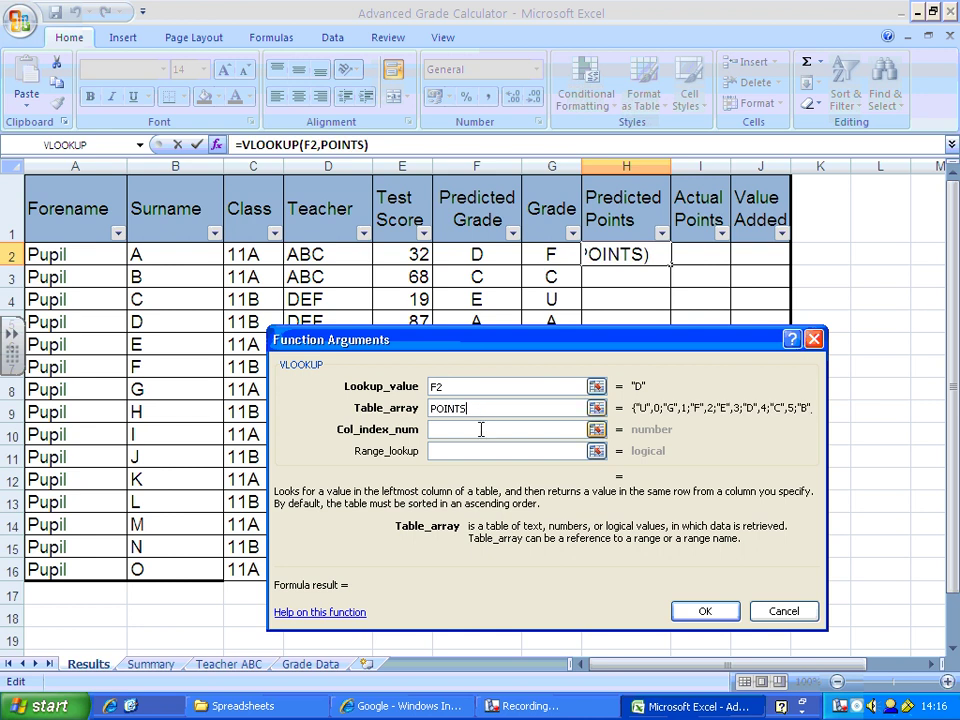
pyautogui.click(481, 429)
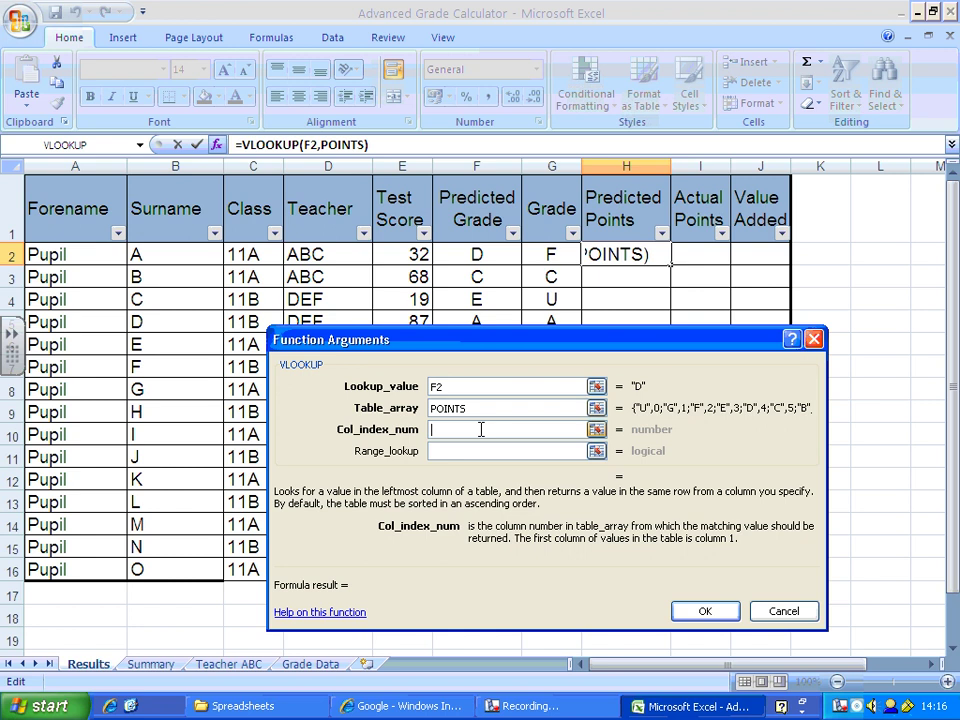
pyautogui.write('2')
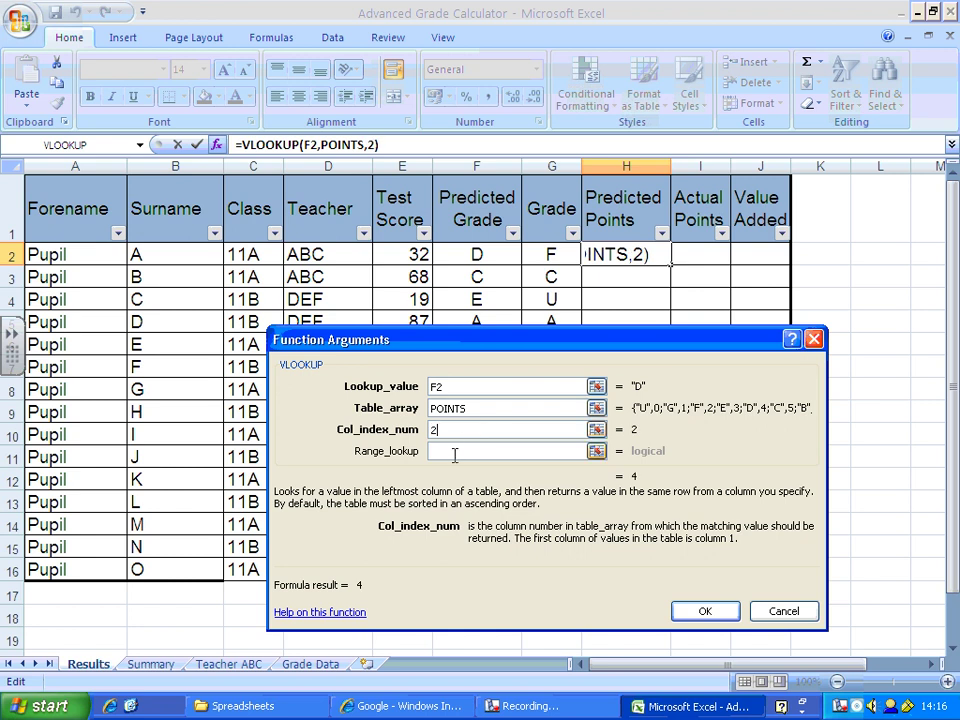
pyautogui.click(453, 447)
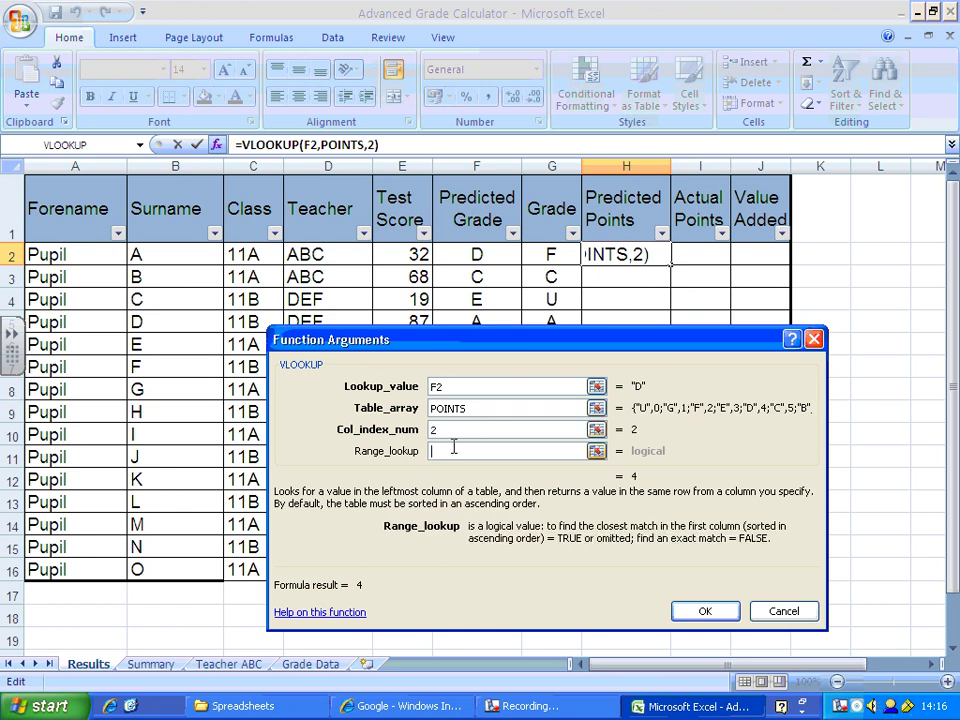
pyautogui.write('F')
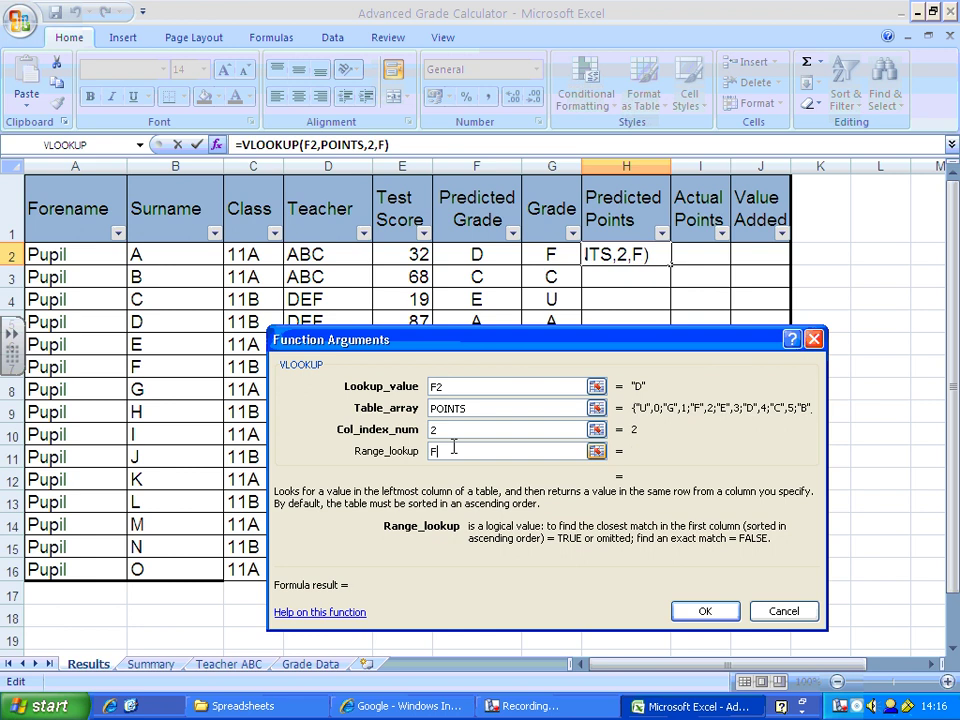
pyautogui.write('ALSE')
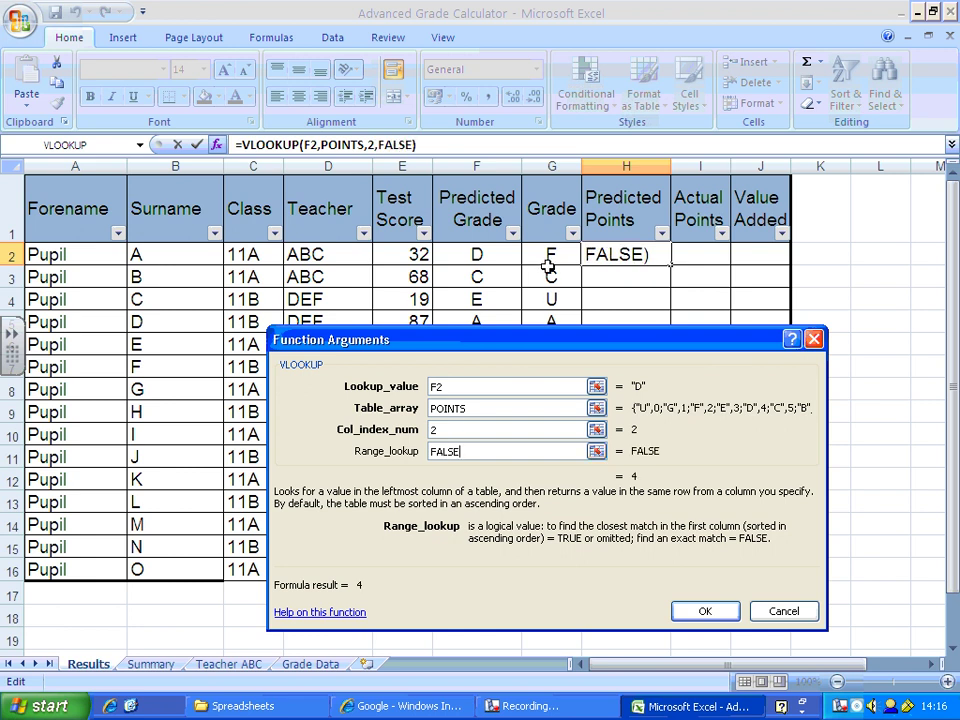
pyautogui.click(701, 612)
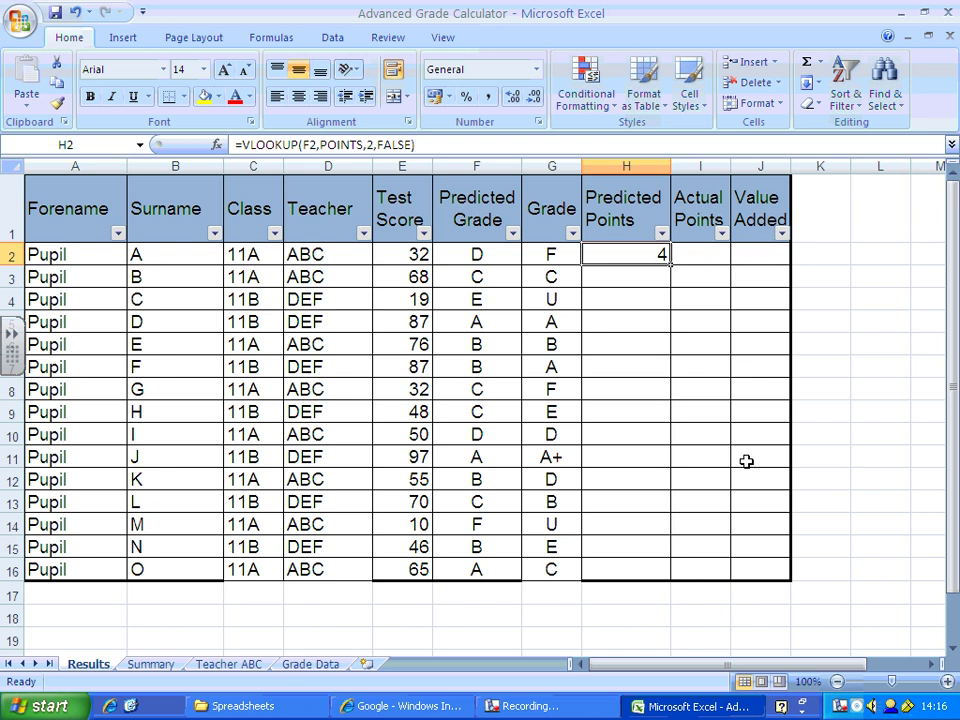
pyautogui.click(535, 708)
pyautogui.click(120, 85)
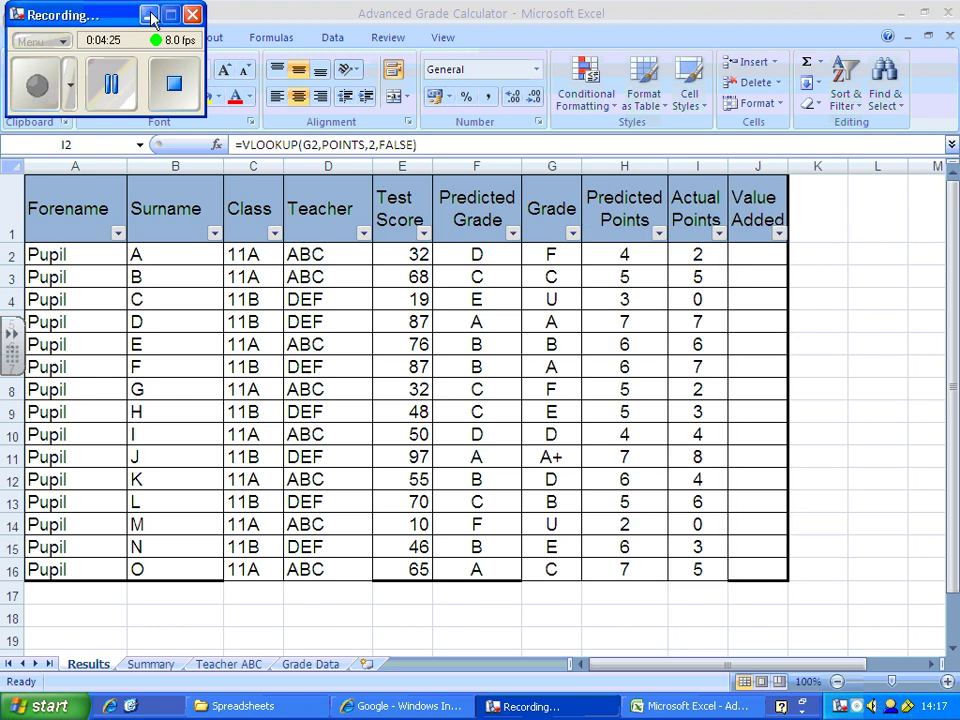
pyautogui.click(148, 15)
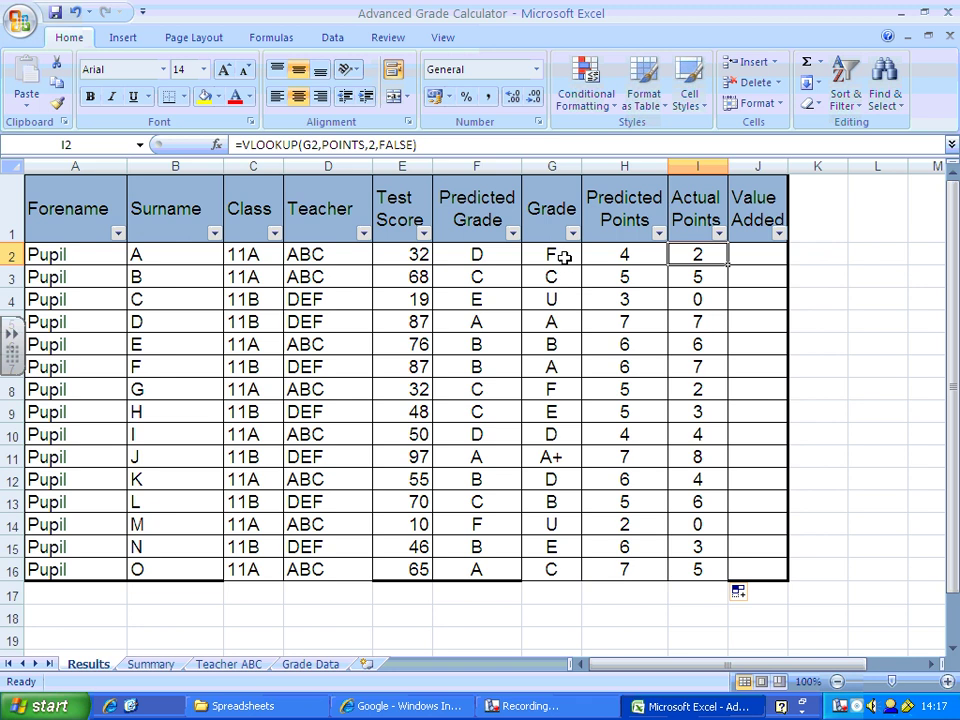
# Step: Enter the formula =I2-H2 in J2 to calculate the first pupil's Value Added from actual minus predicted points
pyautogui.click(759, 255)
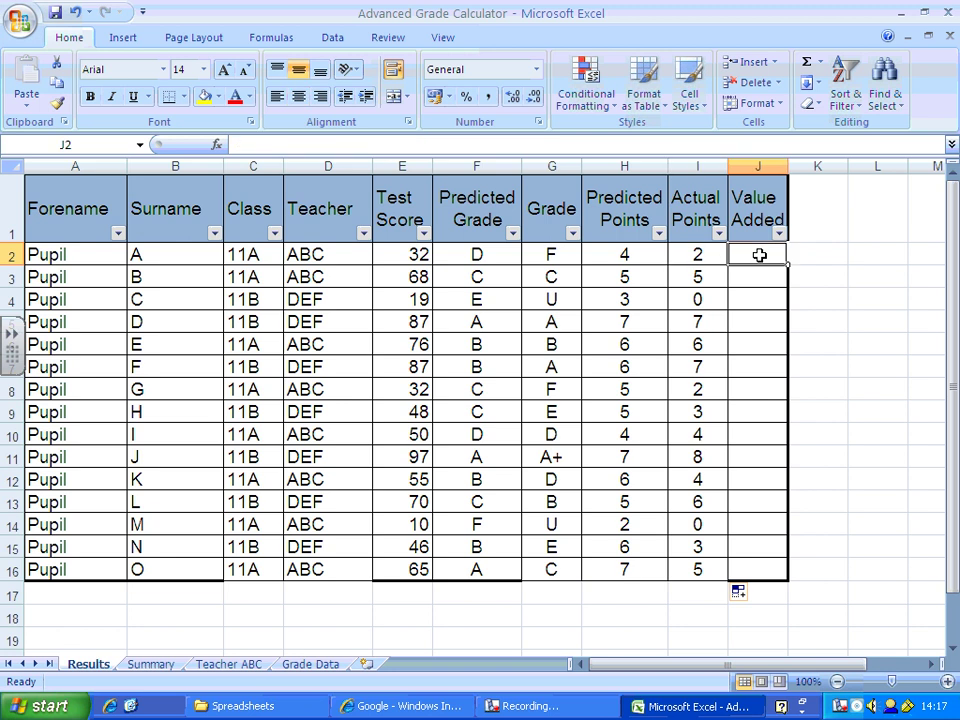
pyautogui.write('=')
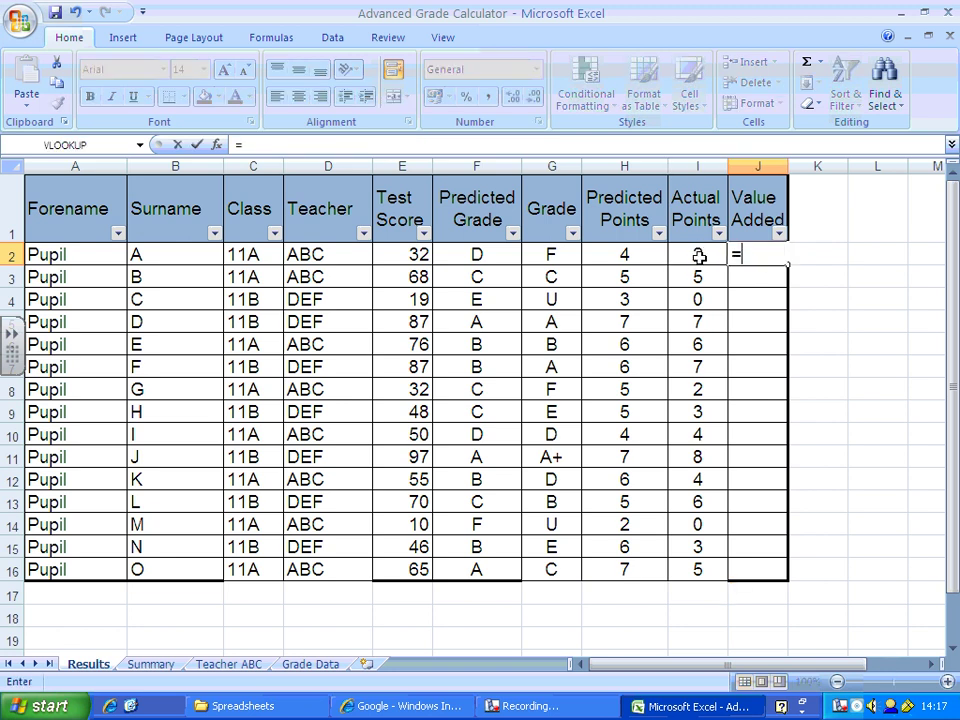
pyautogui.click(699, 257)
pyautogui.write('-')
pyautogui.click(646, 257)
pyautogui.press('Return')
# Step: Fill the Value Added formula from J2 down to J16 and centre the filled cells horizontally
pyautogui.click(754, 254)
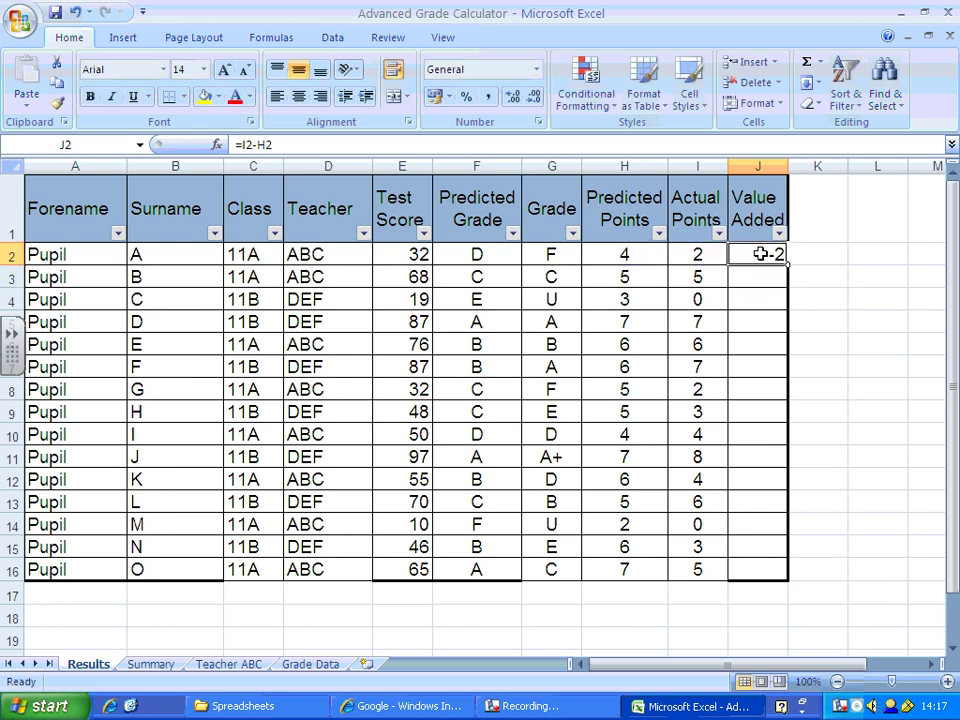
pyautogui.moveTo(786, 265); pyautogui.dragTo(800, 578)
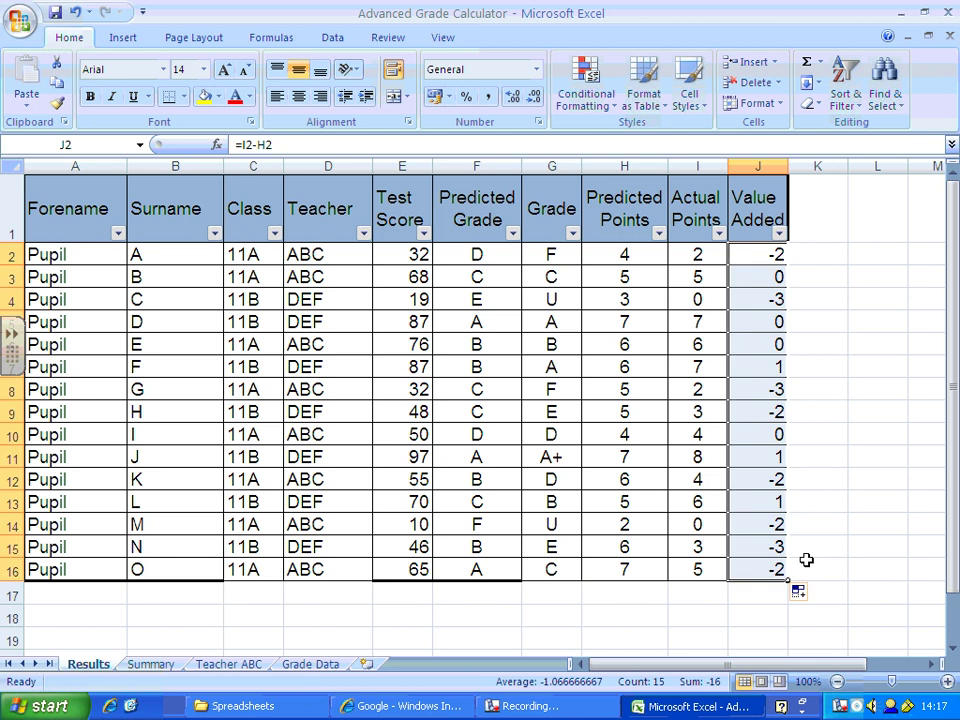
pyautogui.click(296, 98)
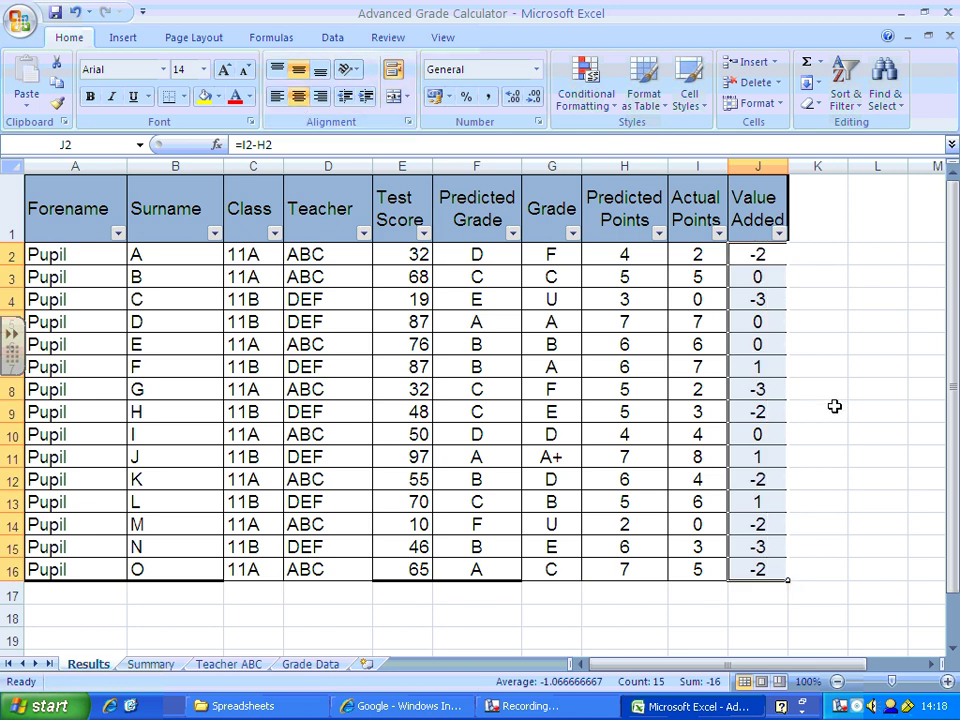
pyautogui.click(884, 392)
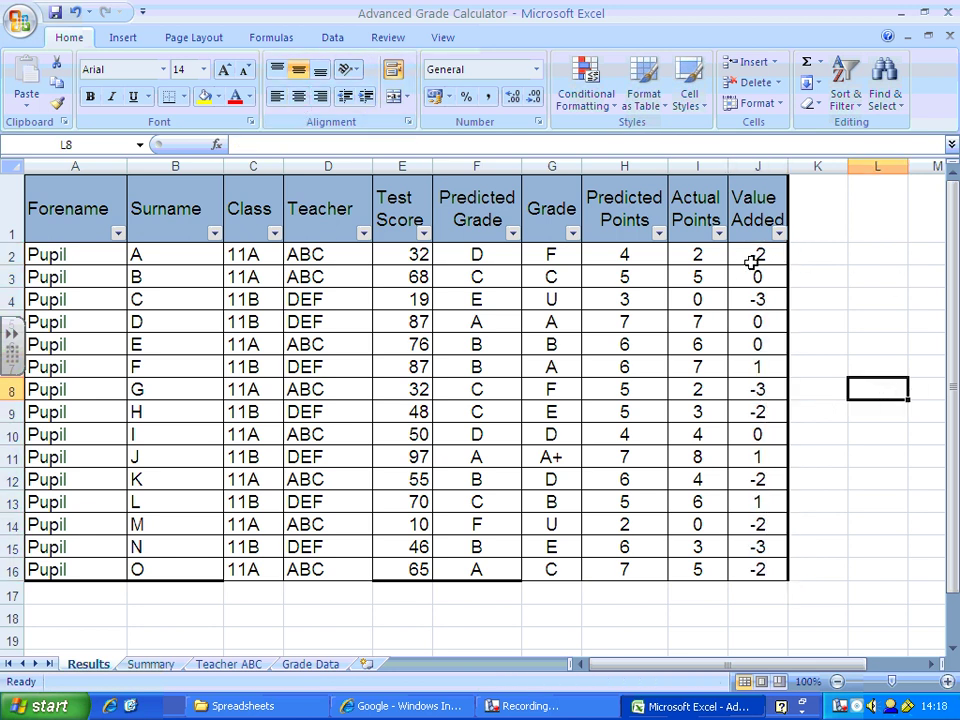